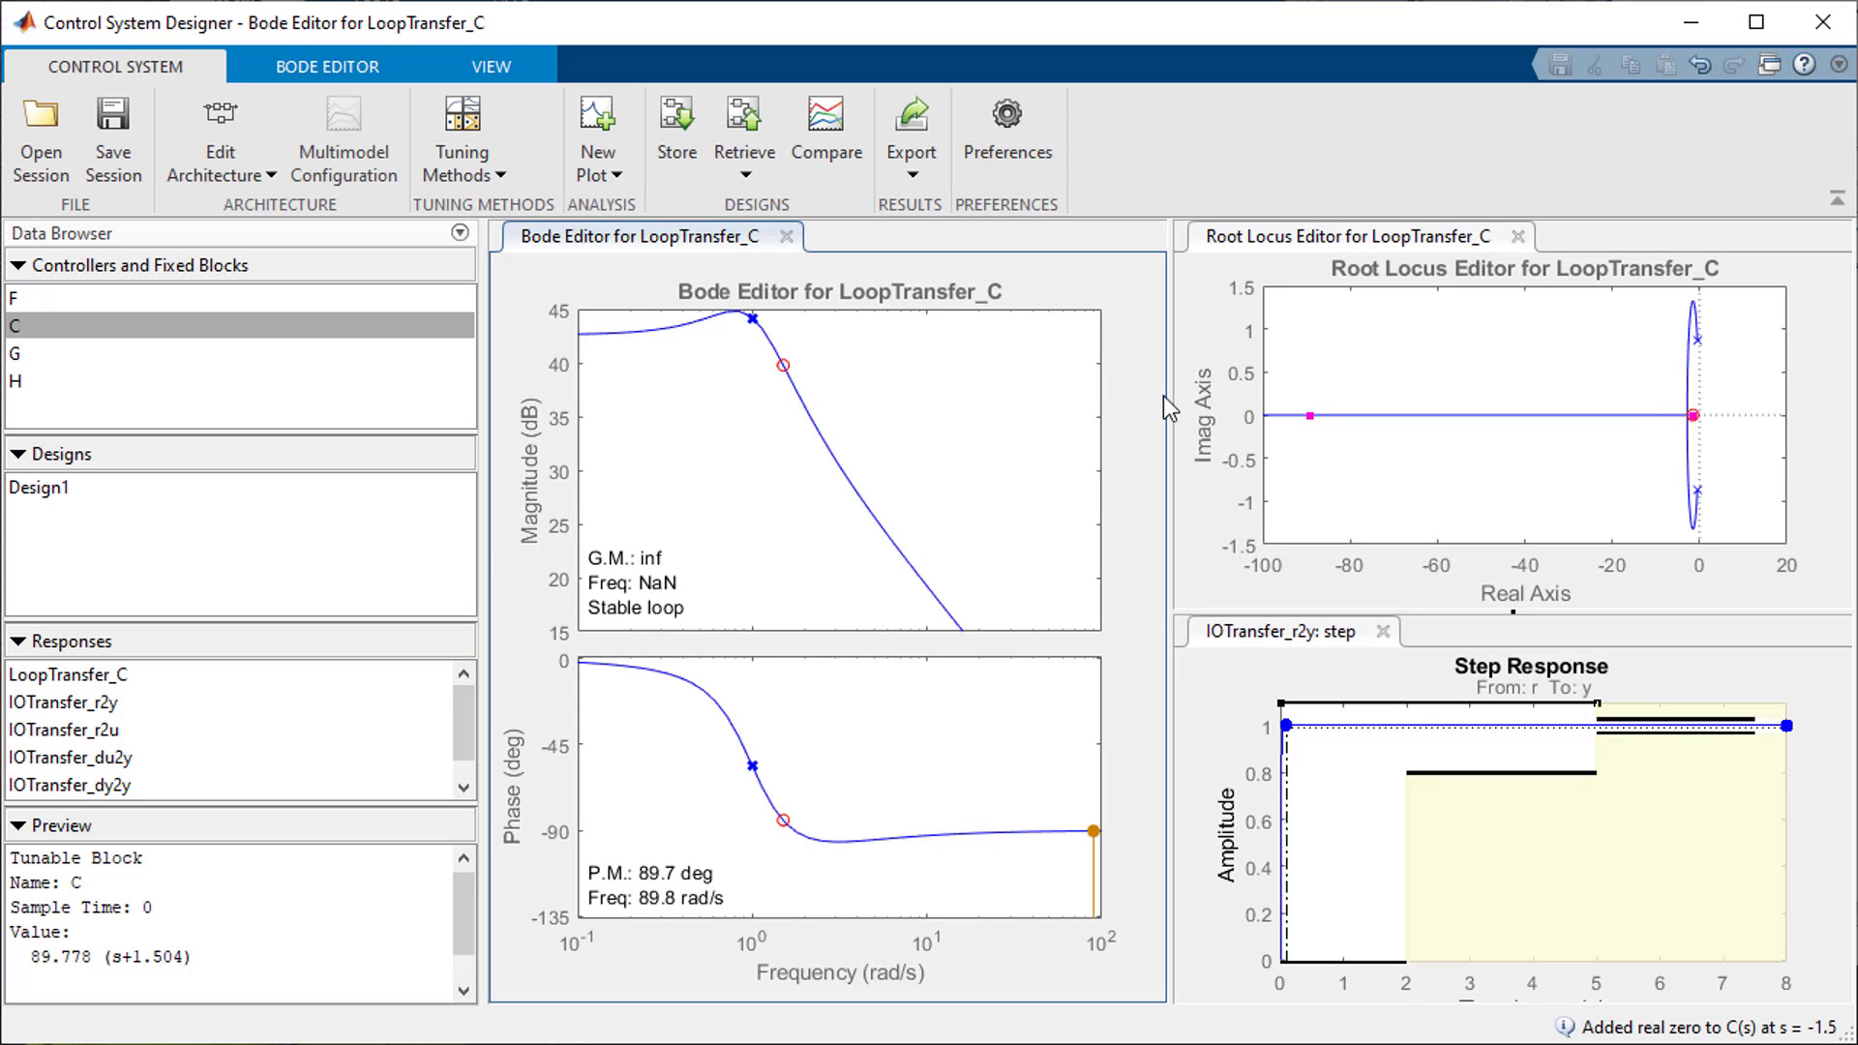
Drag a closed-loop pole along the root locus to drop C's gain from 89.778 to 4.6484.
{"action": "left_click_drag", "start_coordinate": [1692, 415], "coordinate": [1685, 414]}
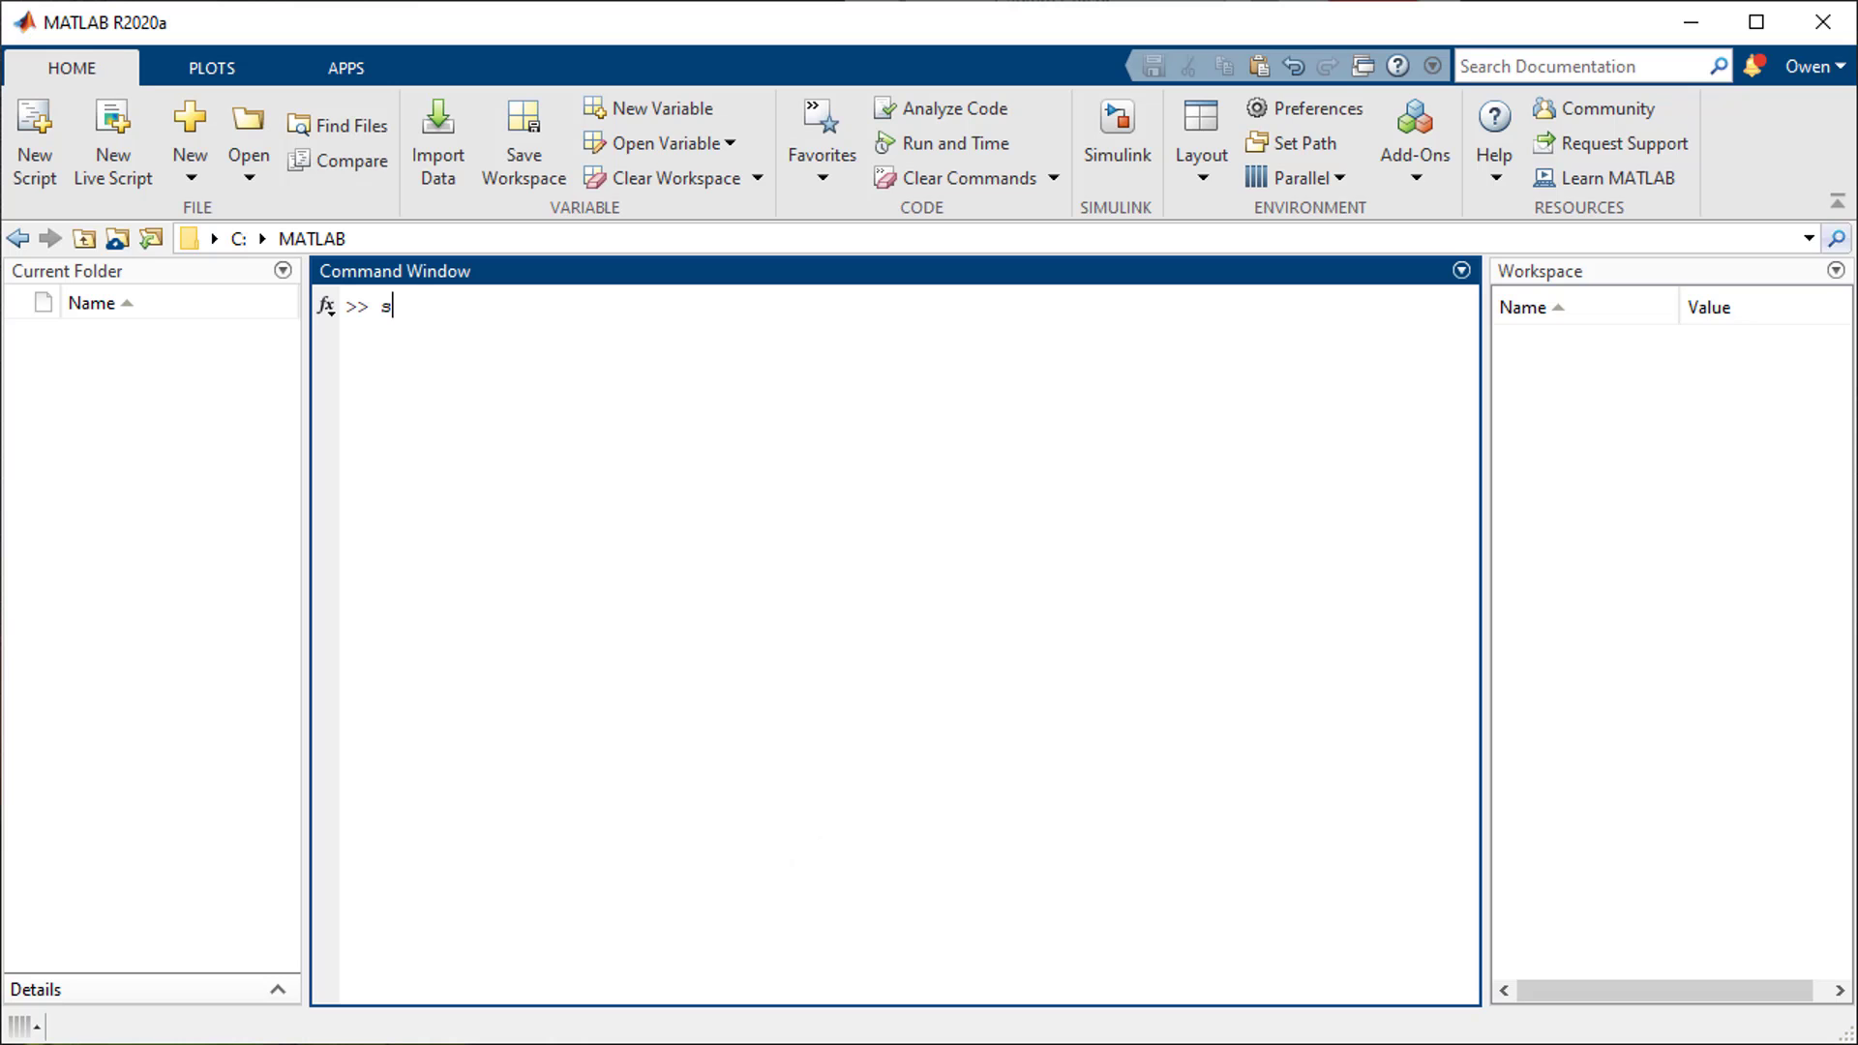
Create sys = tf(1, [1 1 1]) and plot its step response.
{"action": "type", "text": " tf(1, [1  1 1])"}
{"action": "key", "text": "Return"}
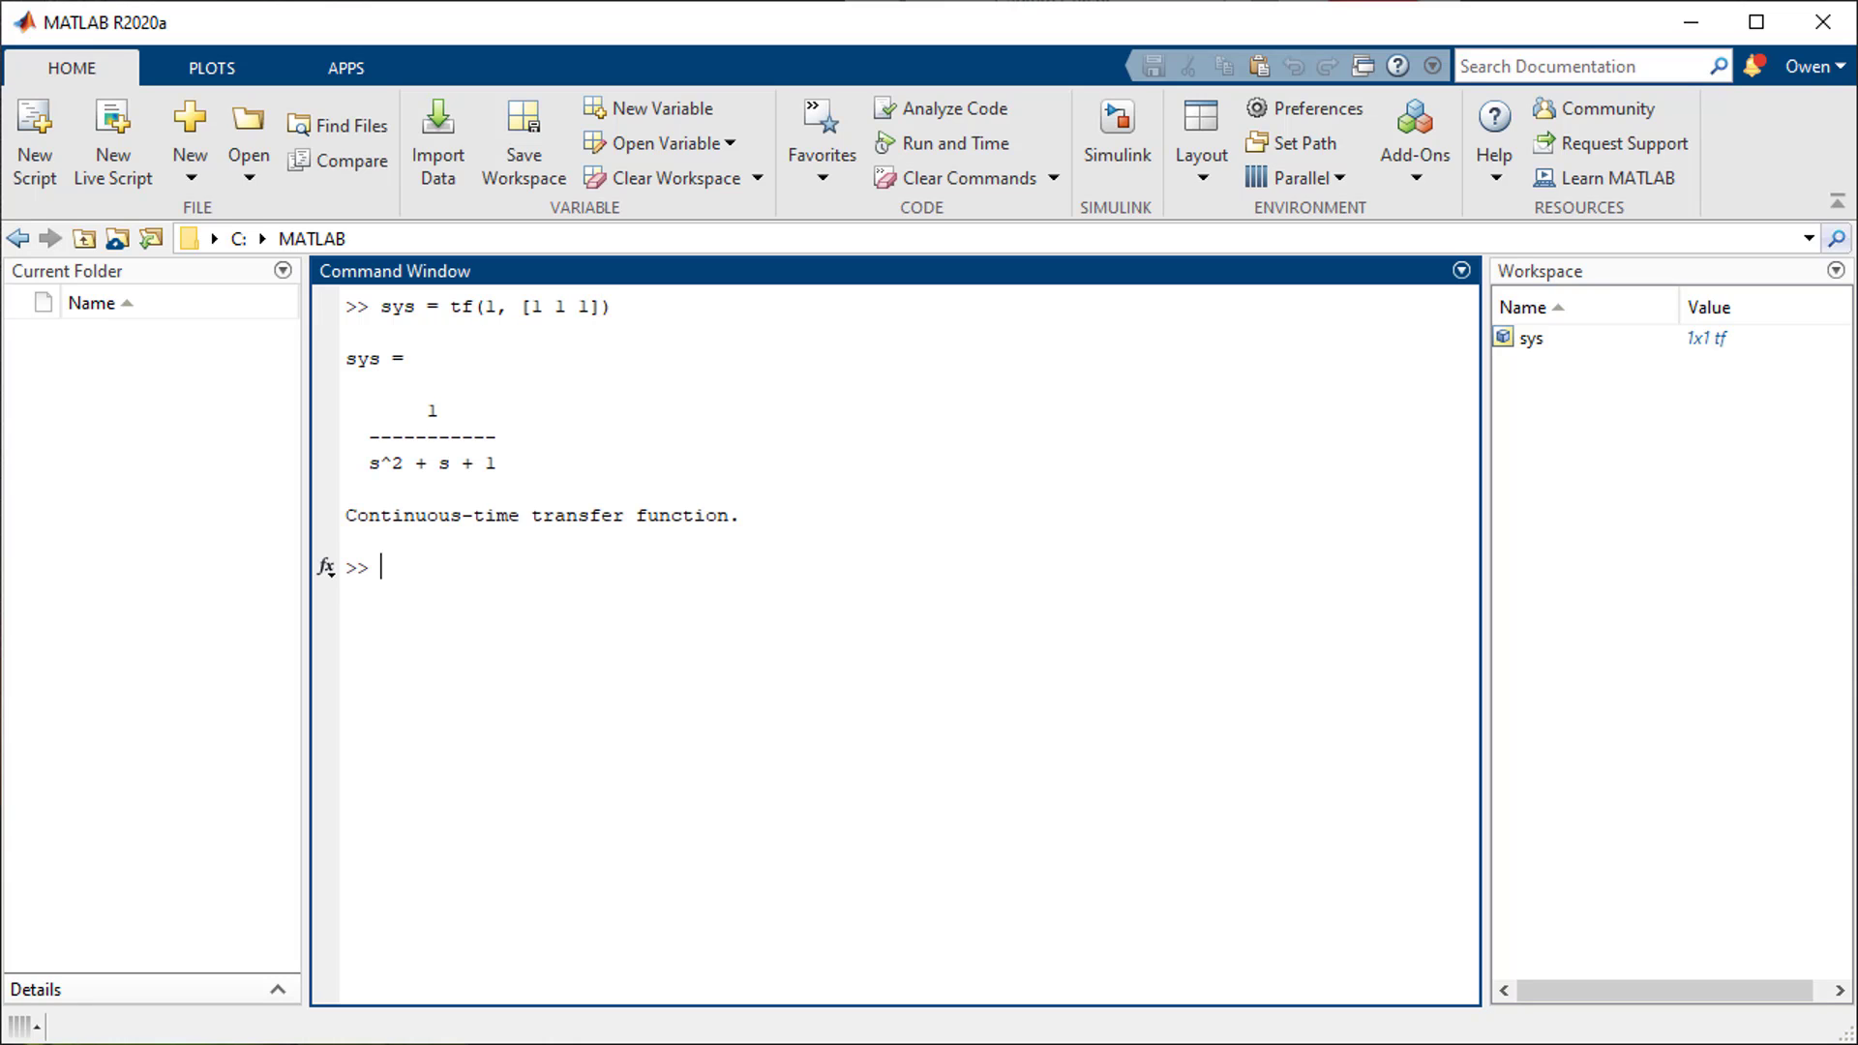
{"action": "type", "text": "step(sys)"}
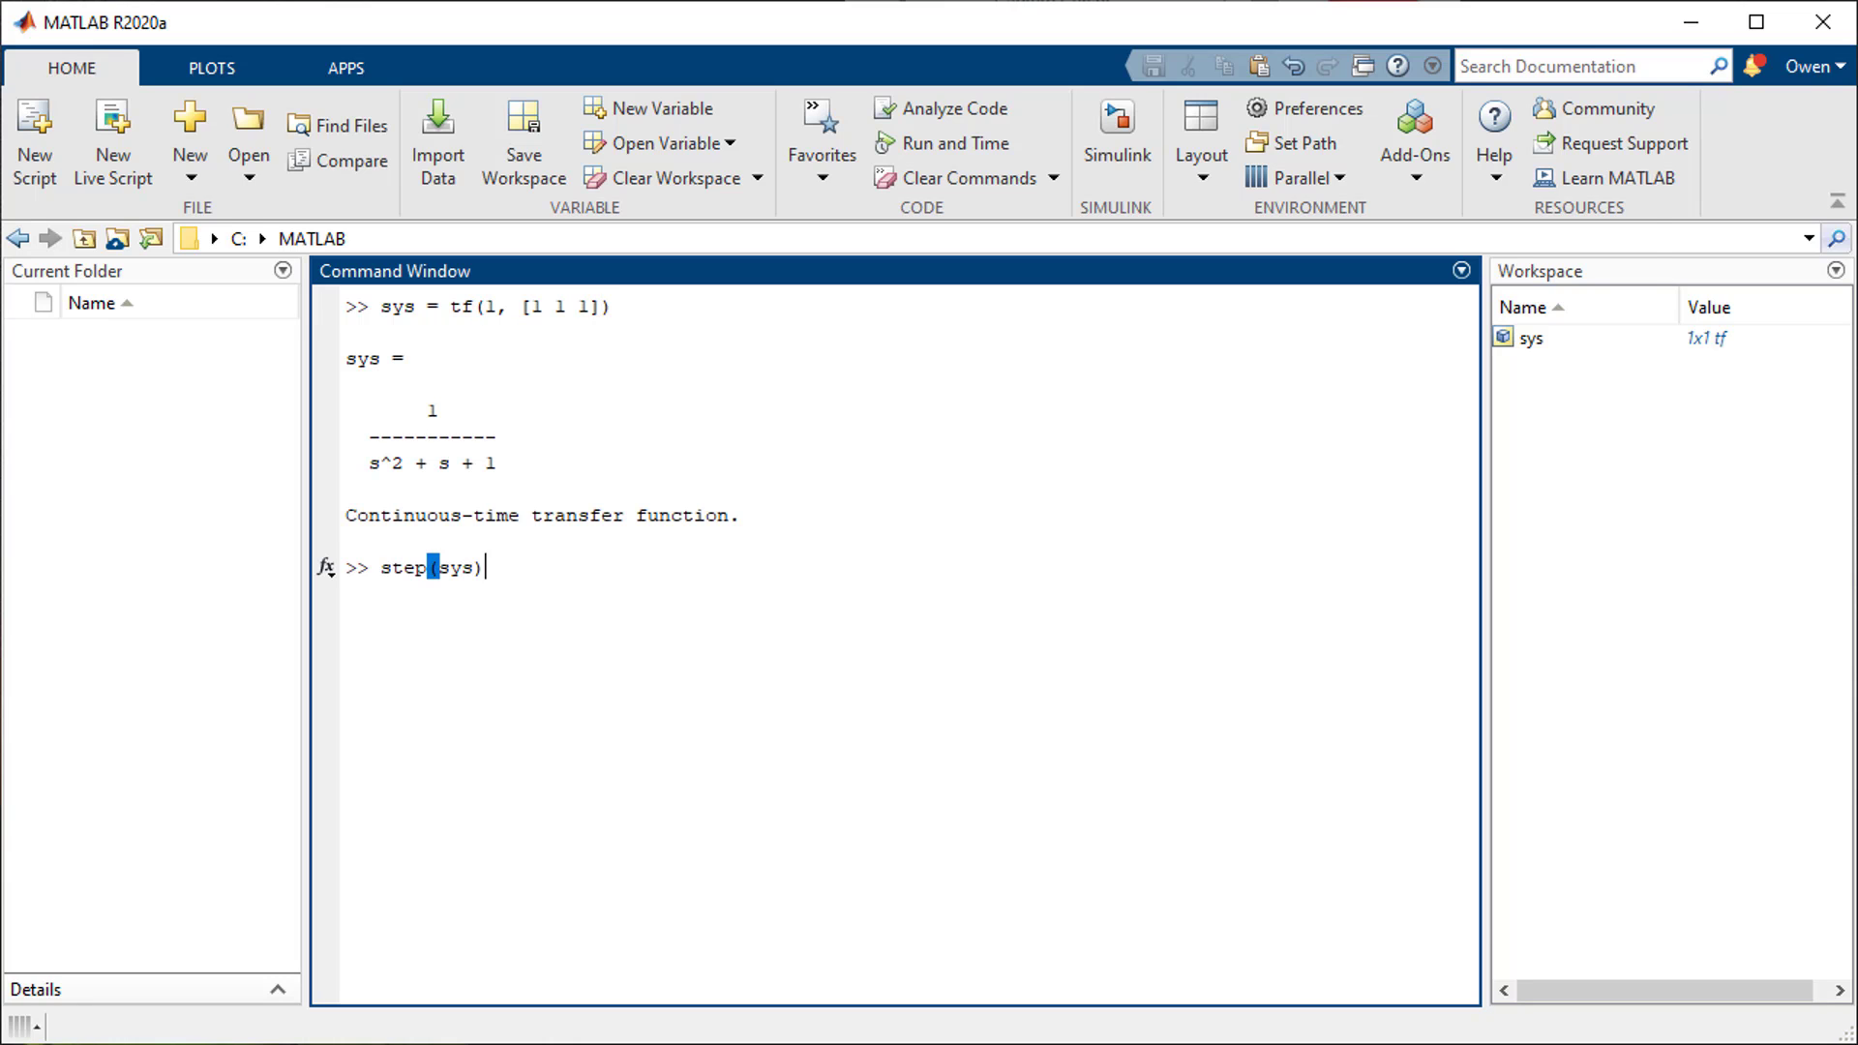
{"action": "key", "text": "Return"}
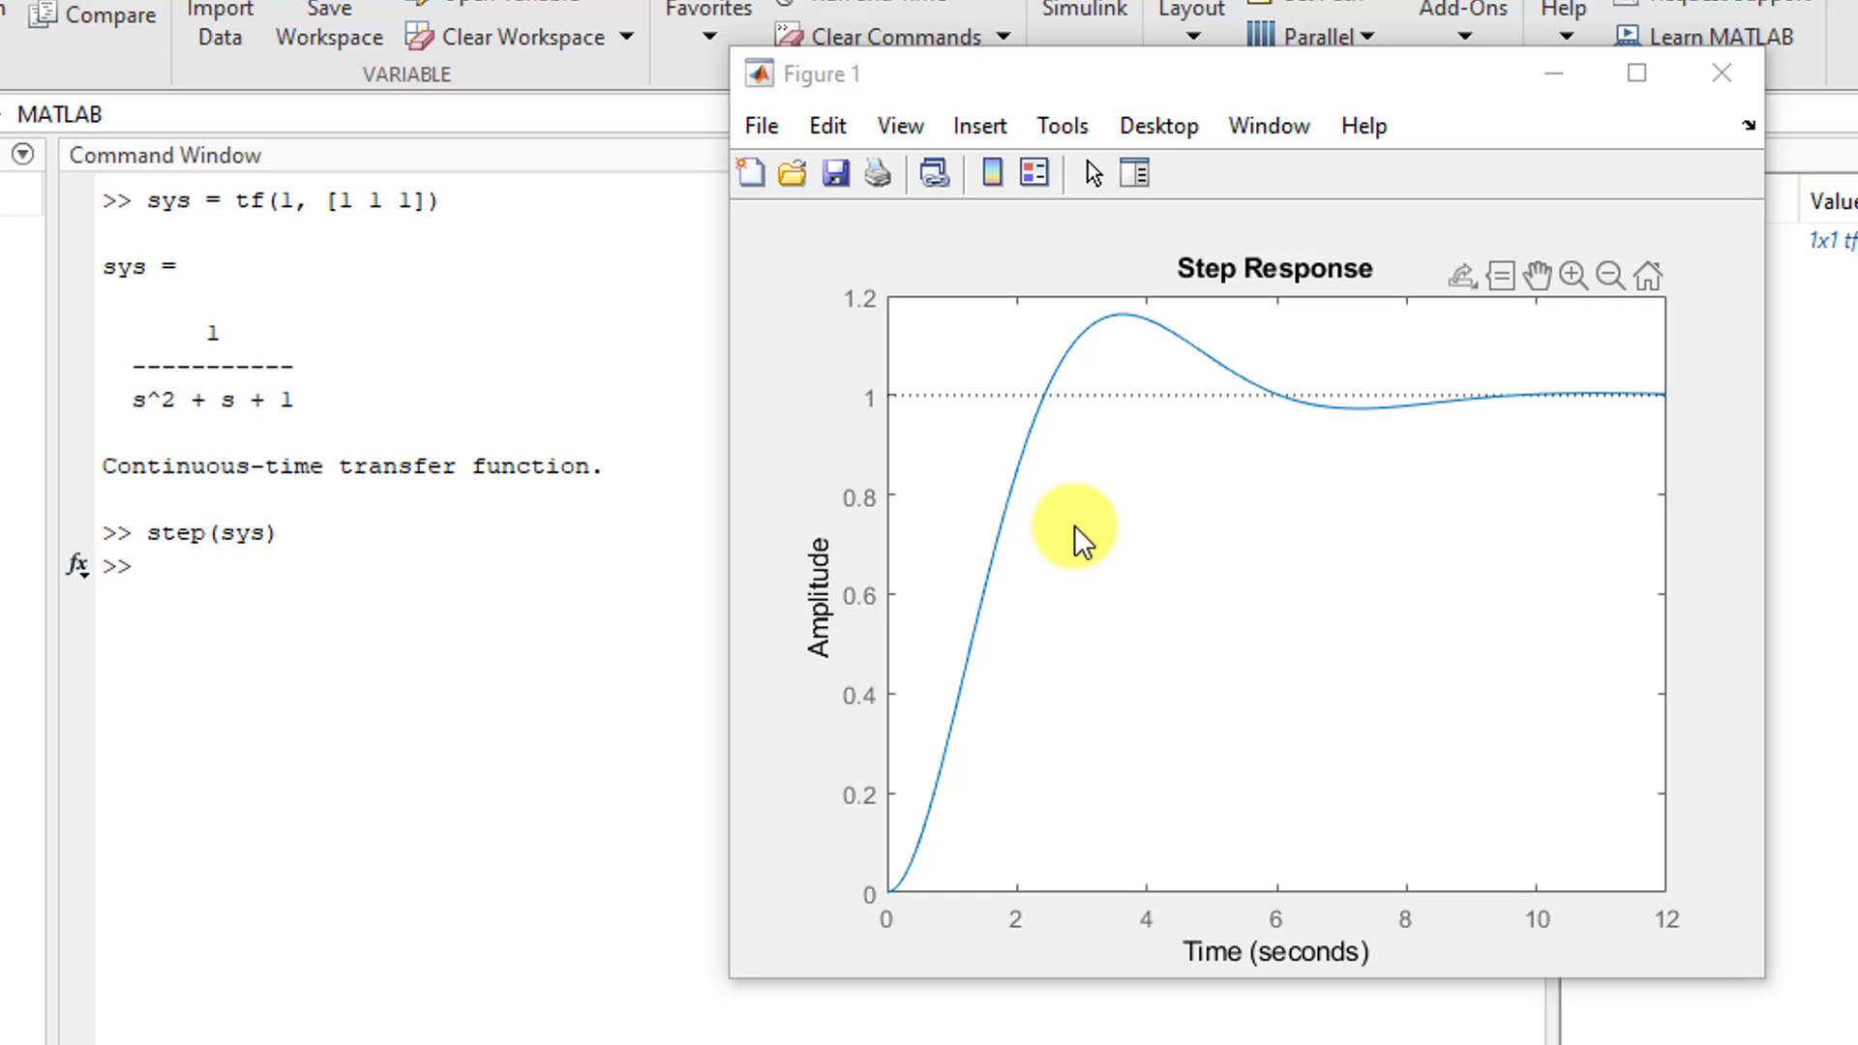
Mark the step plot's peak response, showing peak 1.16 and 16.3% overshoot at 3.59 s.
{"action": "right_click", "coordinate": [1163, 526]}
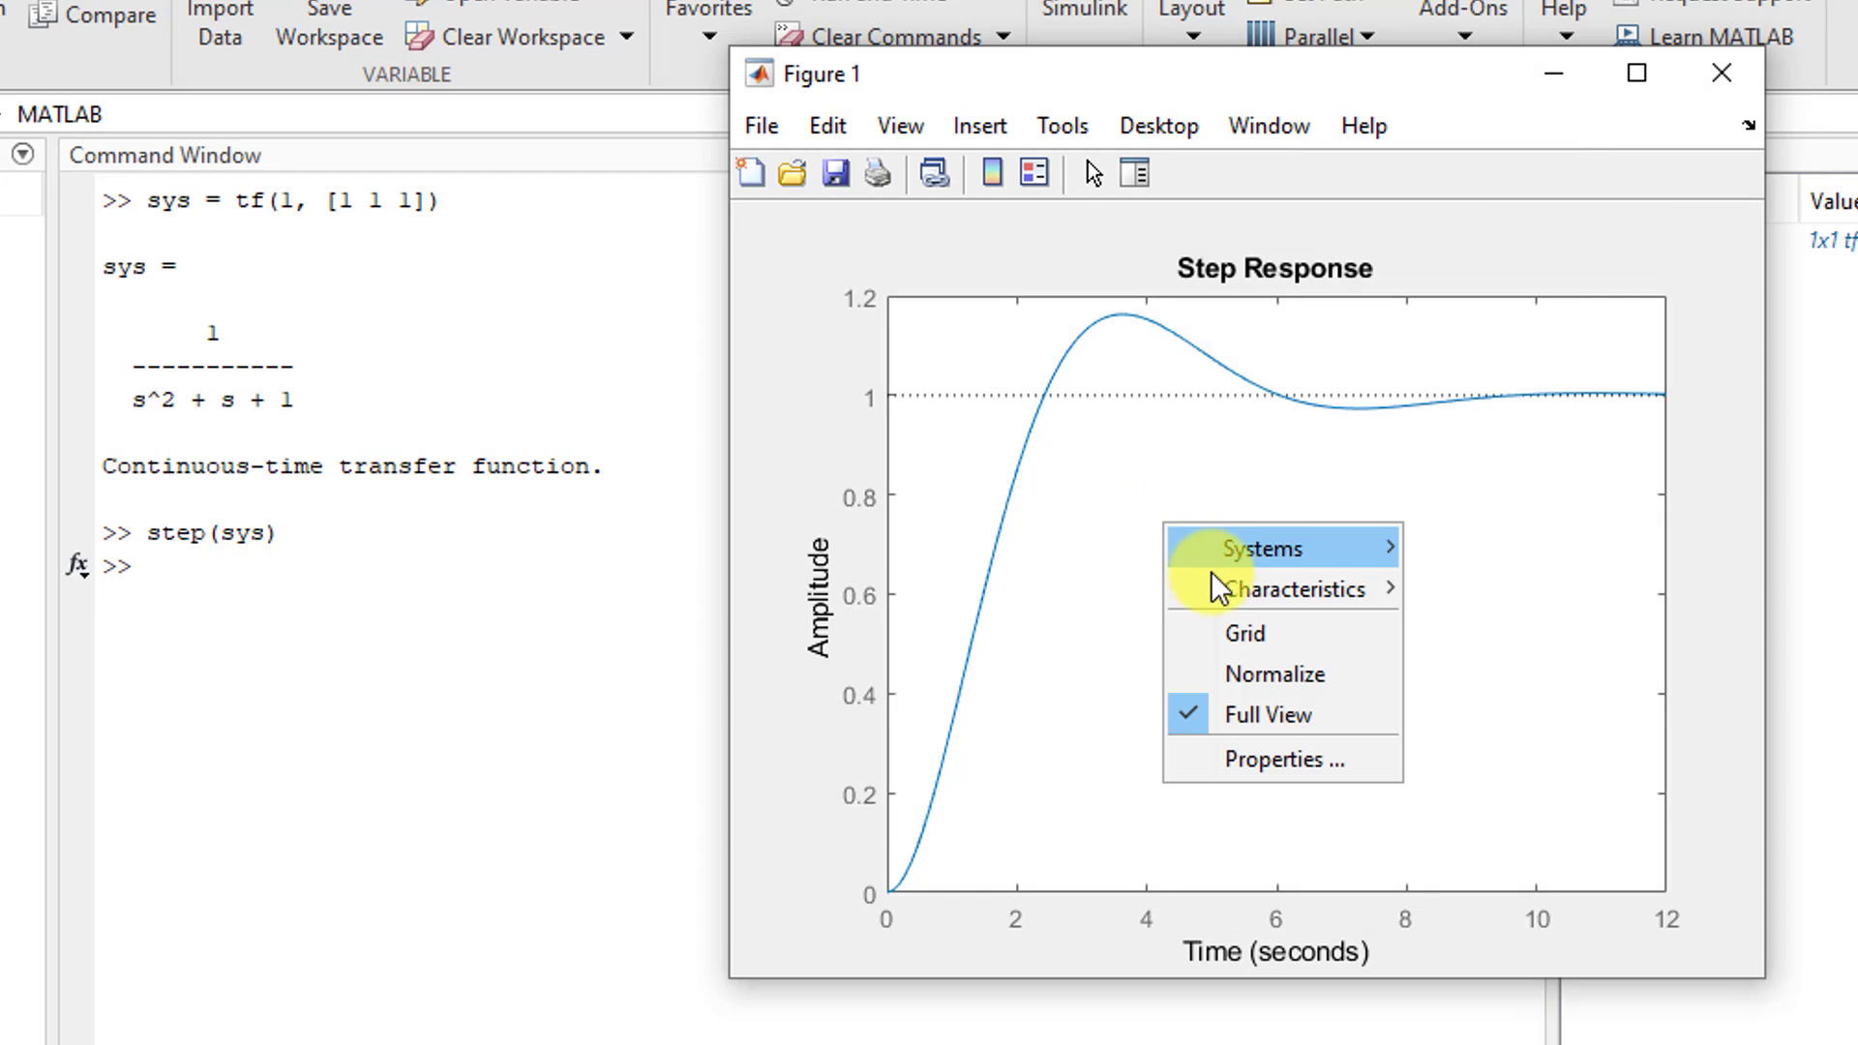
{"action": "mouse_move", "coordinate": [1217, 588]}
{"action": "left_click", "coordinate": [1456, 592]}
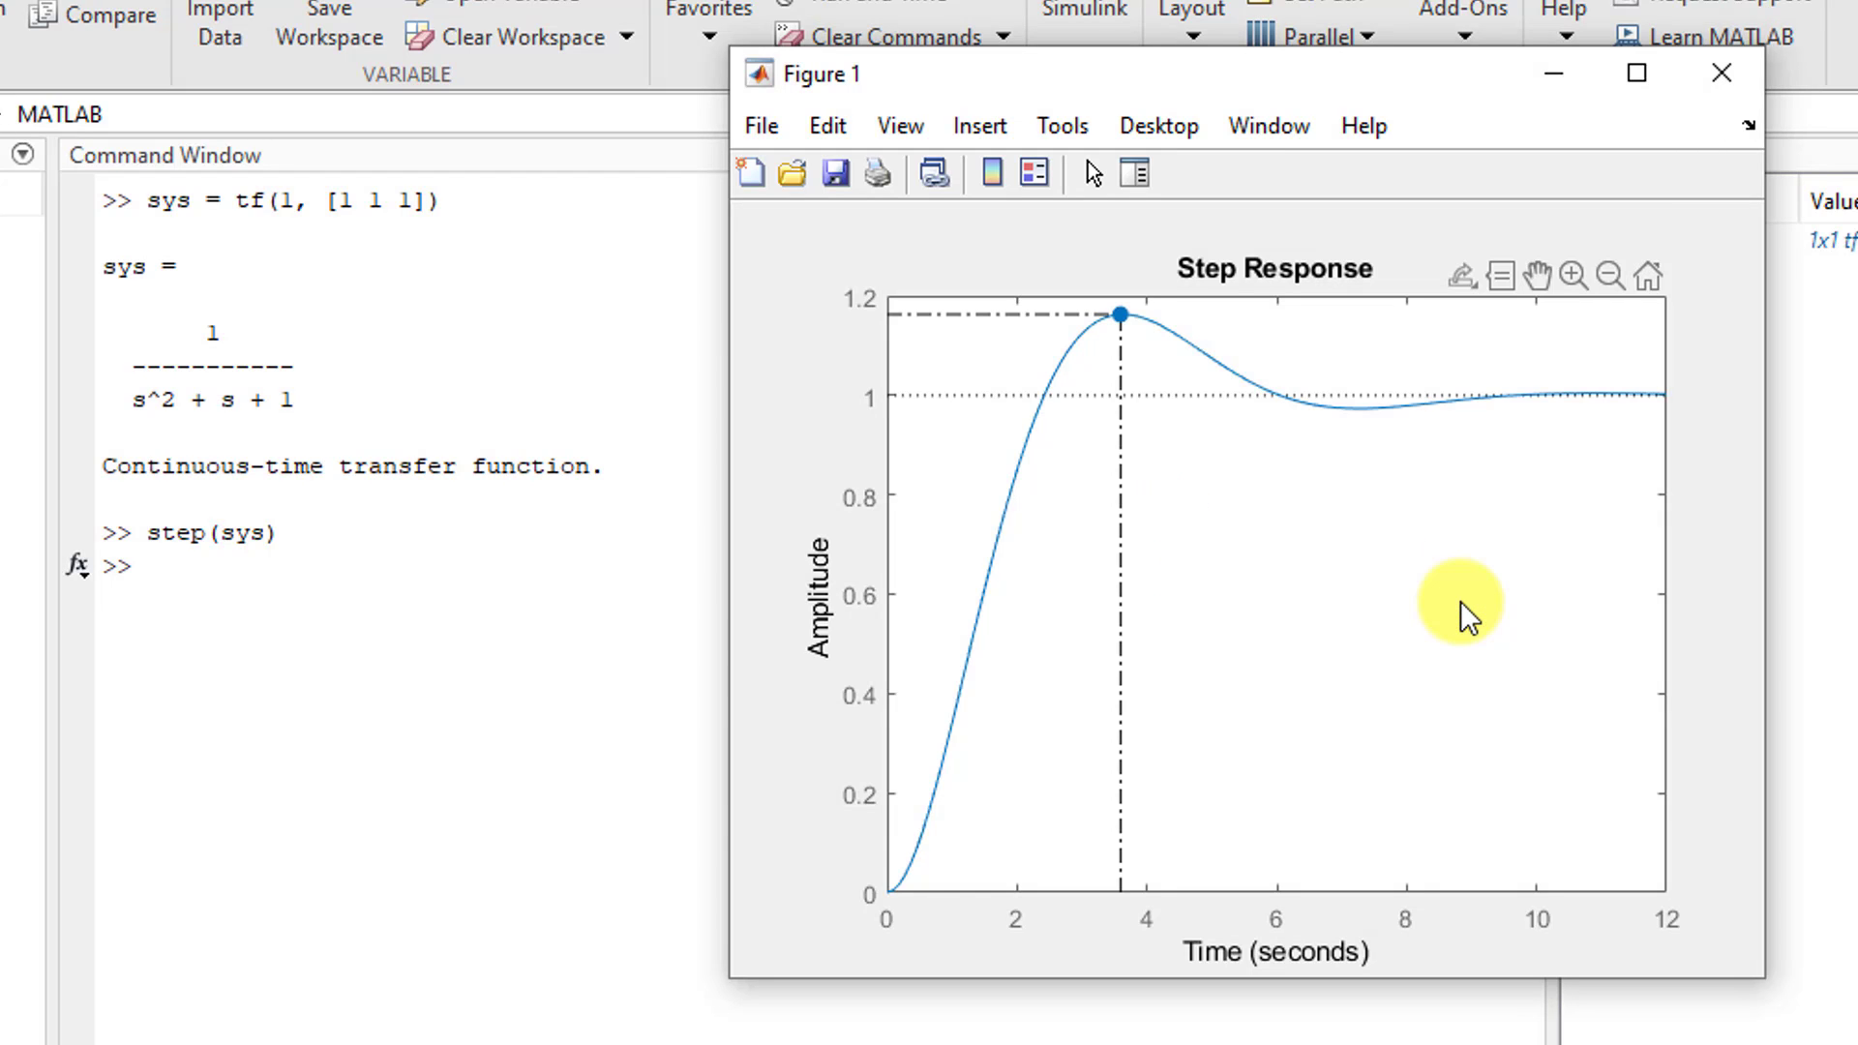
{"action": "left_click", "coordinate": [1118, 319]}
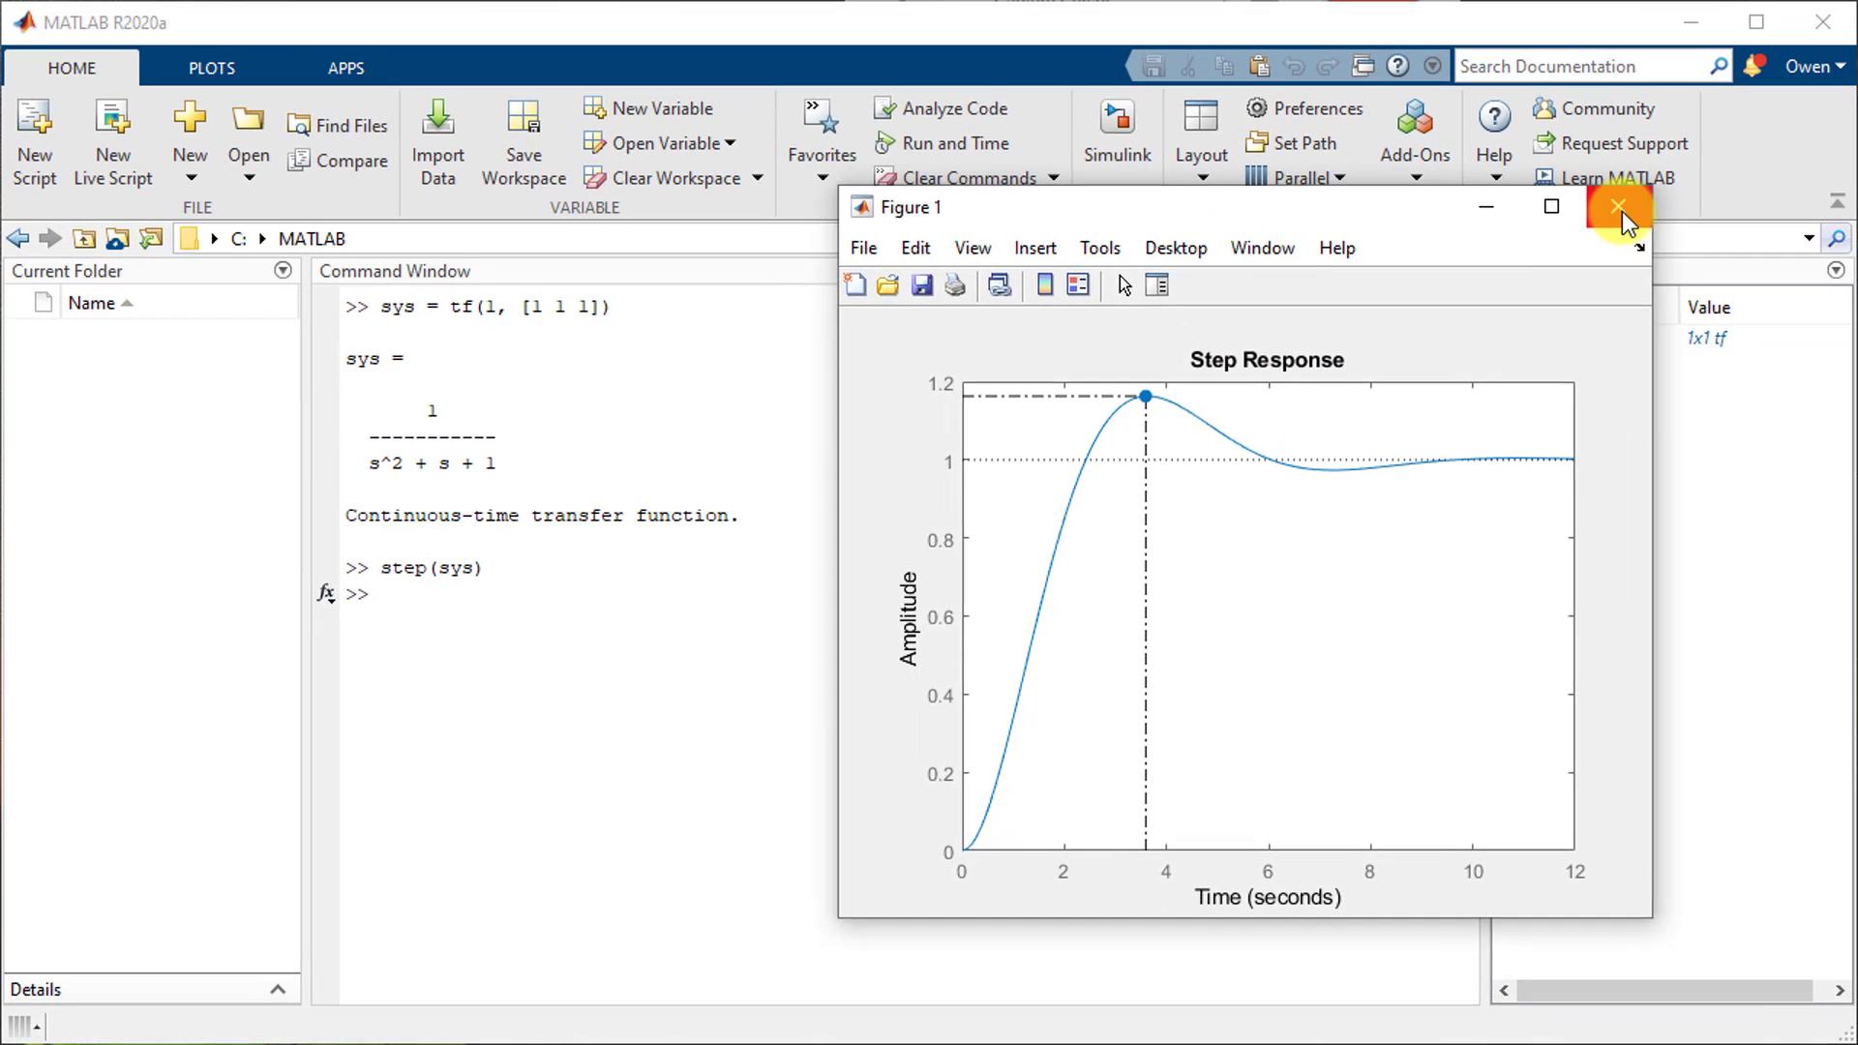
Close Figure 1 and launch controlSystemDesigner(sys).
{"action": "left_click", "coordinate": [1722, 72]}
{"action": "left_click", "coordinate": [715, 660]}
{"action": "type", "text": "controlsy"}
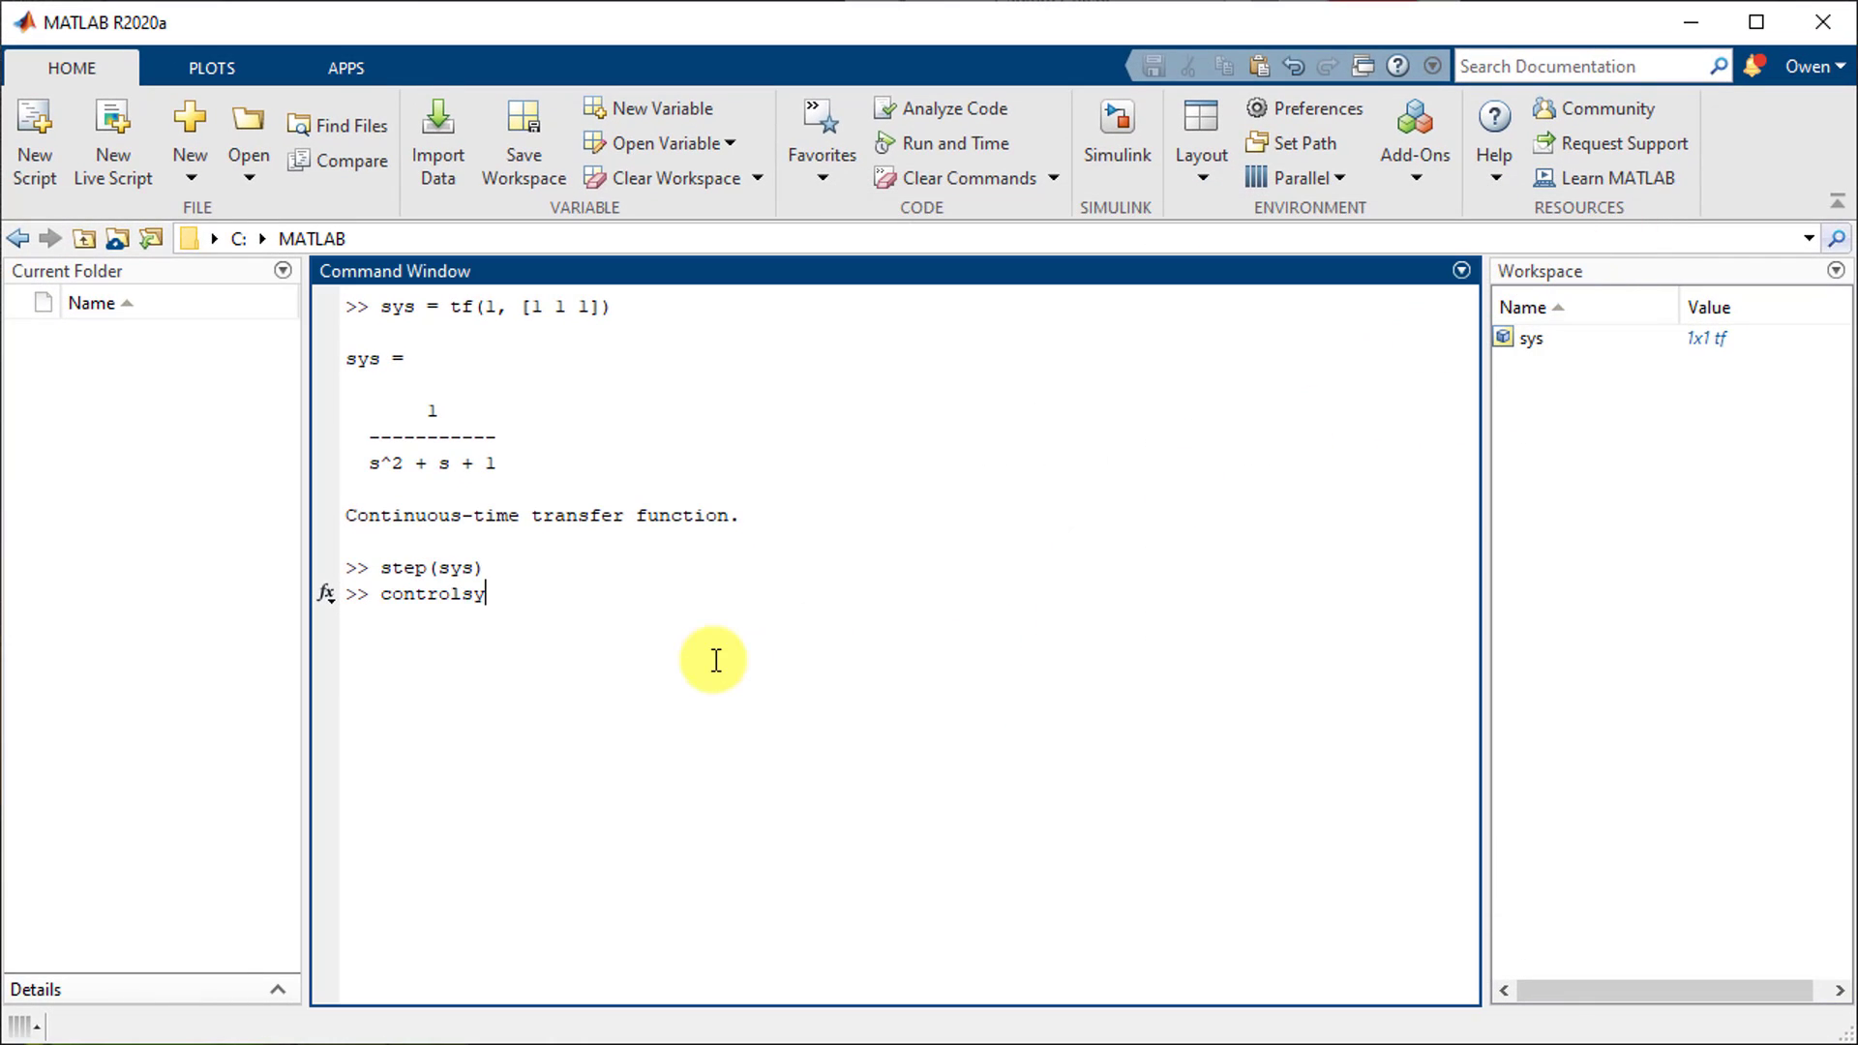
{"action": "key", "text": "Tab"}
{"action": "key", "text": "Return"}
{"action": "type", "text": "(sys)"}
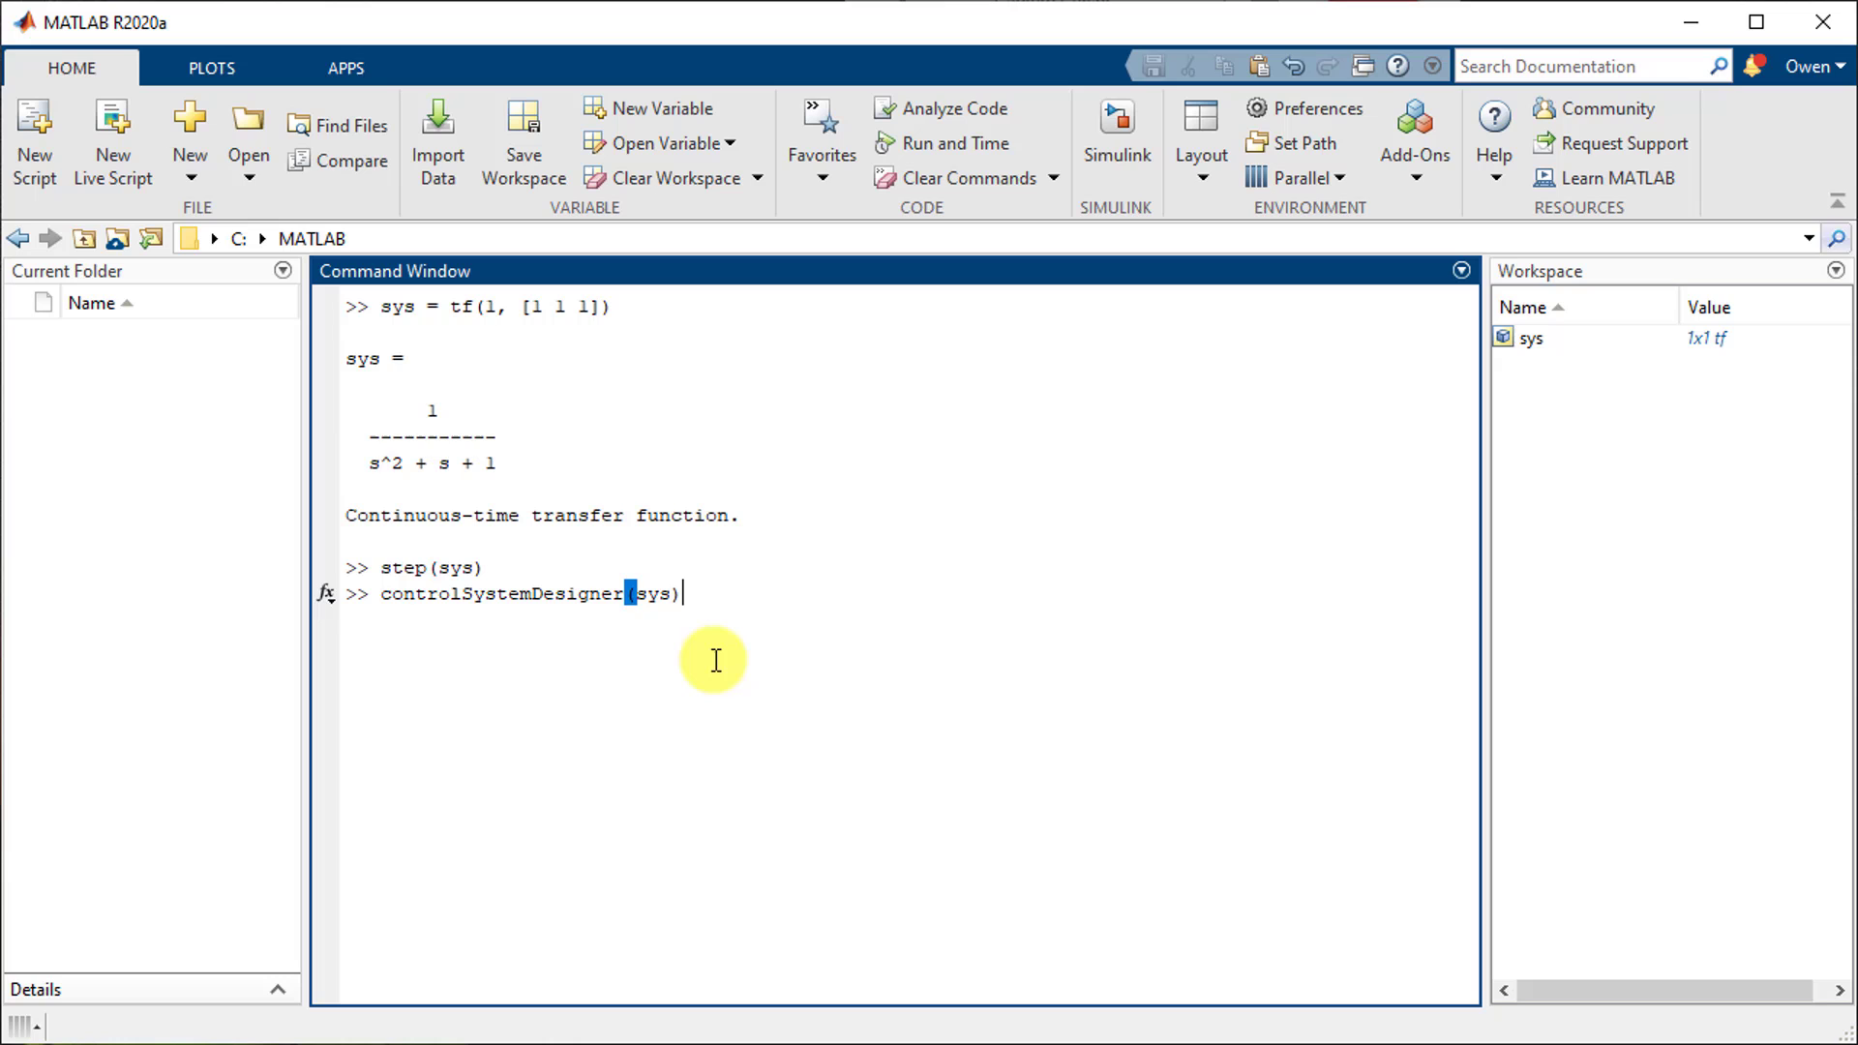
{"action": "key", "text": "Return"}
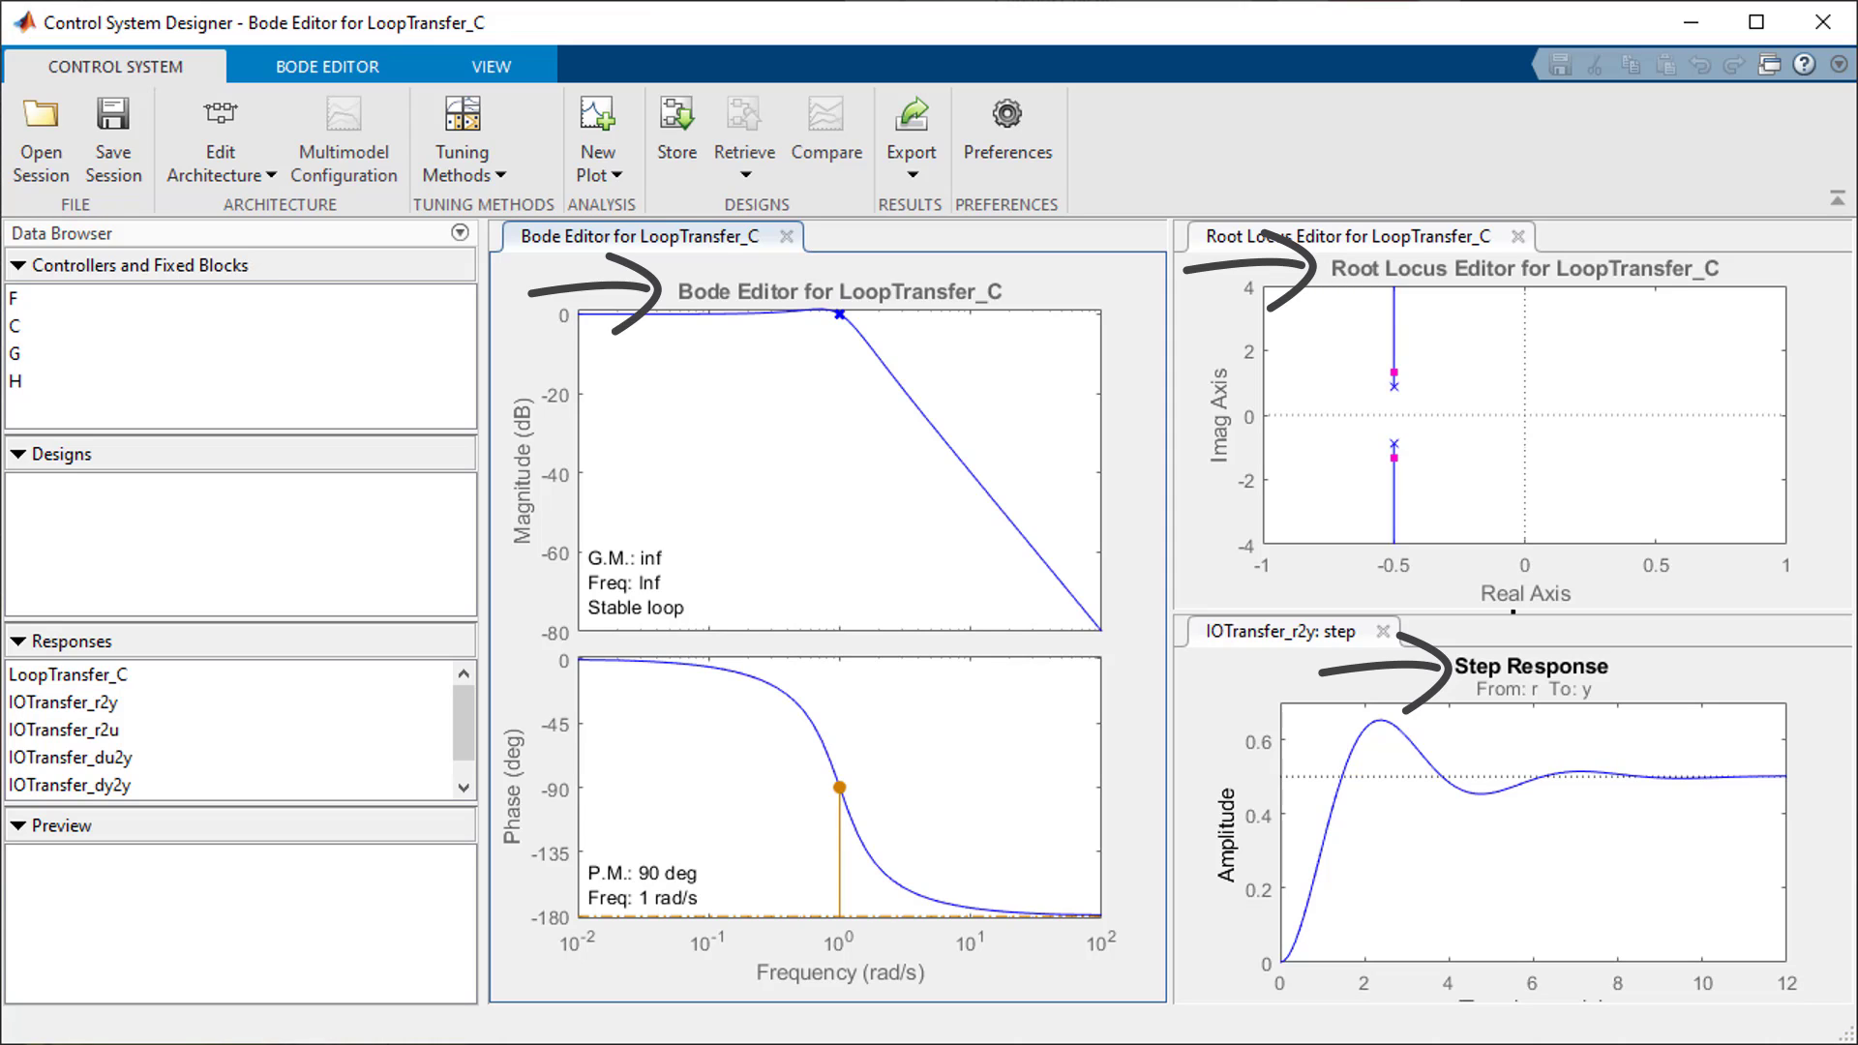
Dismiss the New Plot list and open Edit Architecture showing blocks F, C, G and H.
{"action": "left_click", "coordinate": [607, 176]}
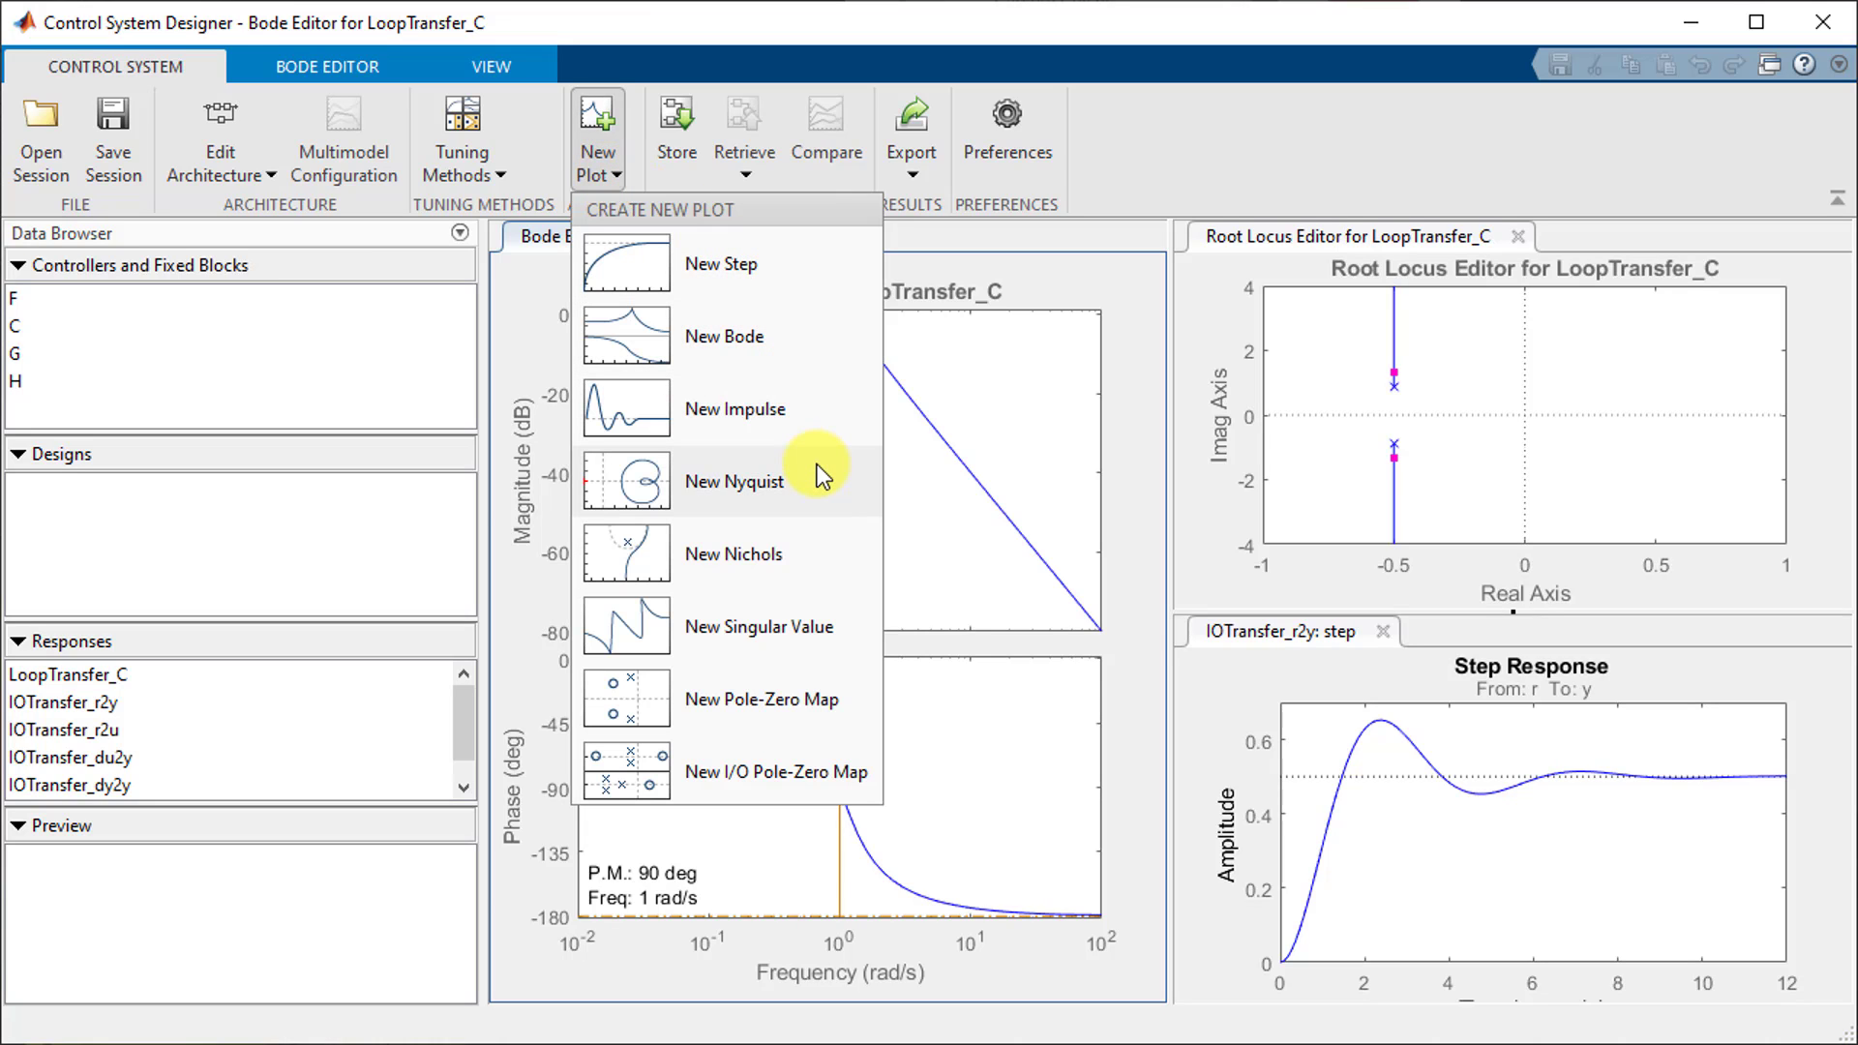
{"action": "left_click", "coordinate": [1130, 147]}
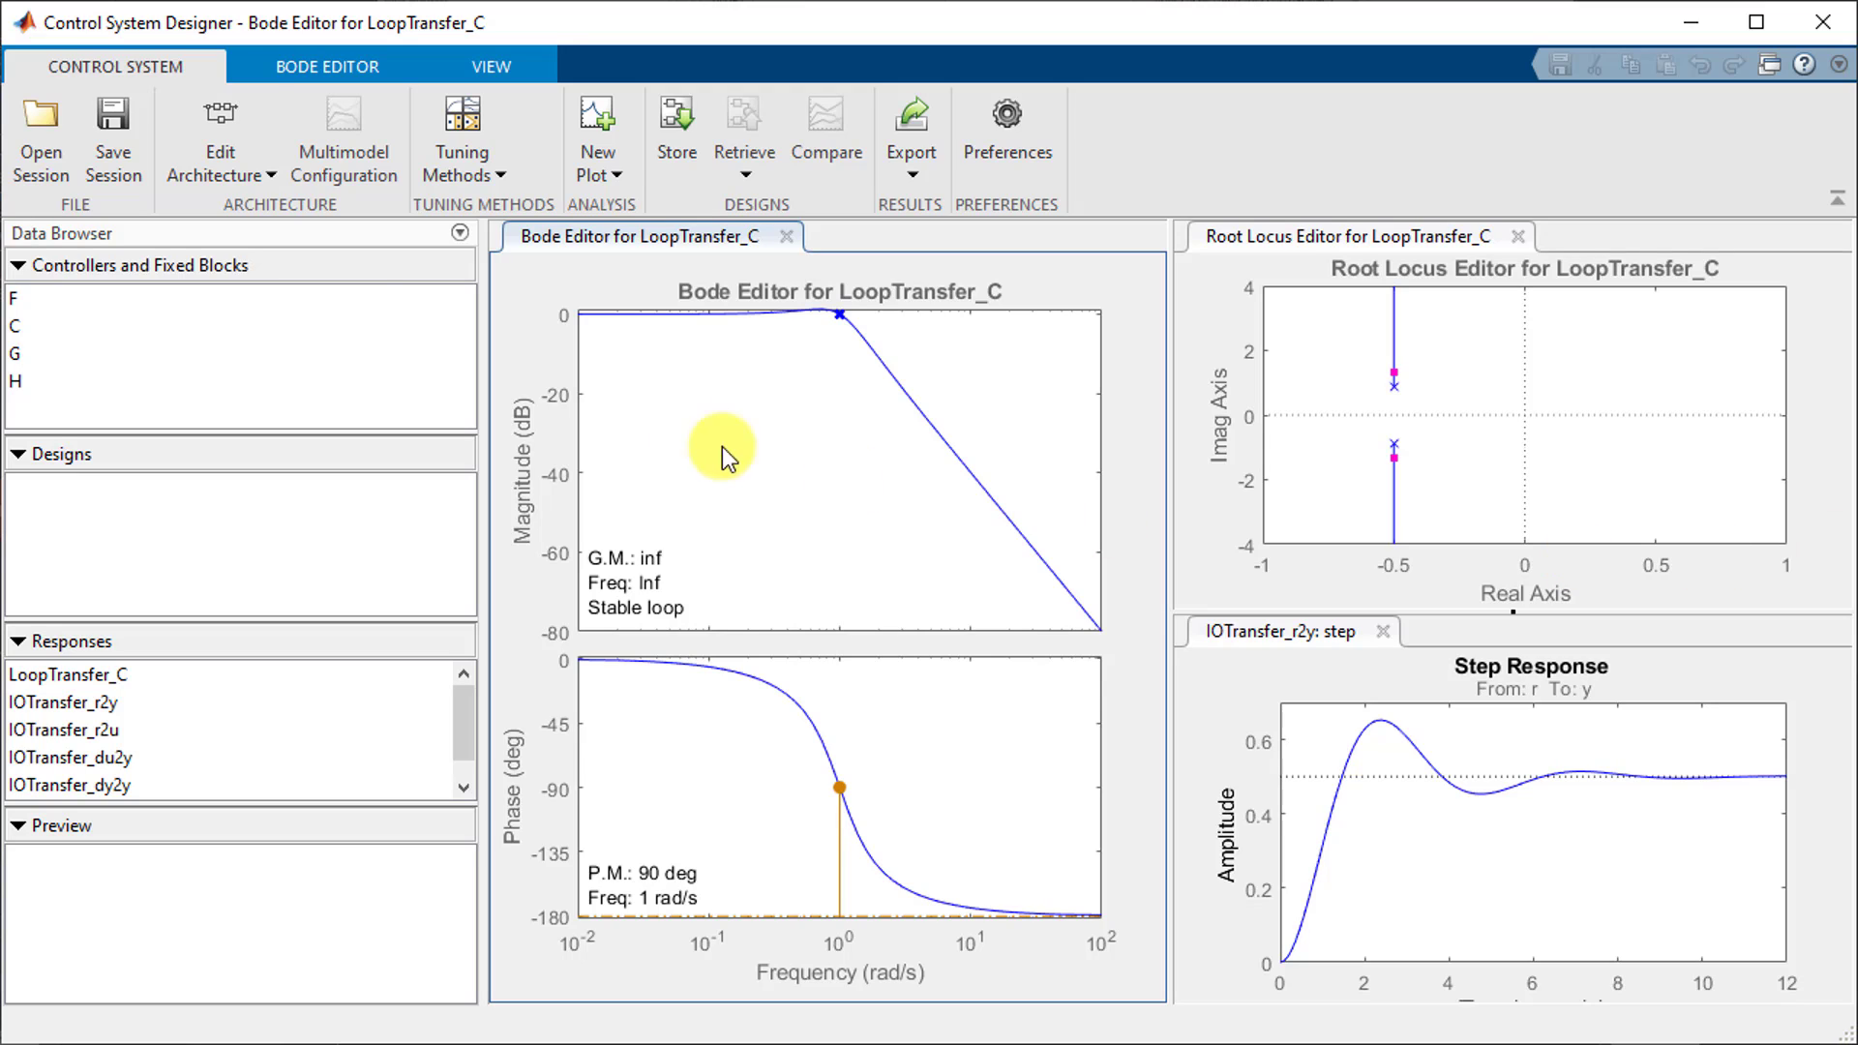
{"action": "left_click", "coordinate": [242, 120]}
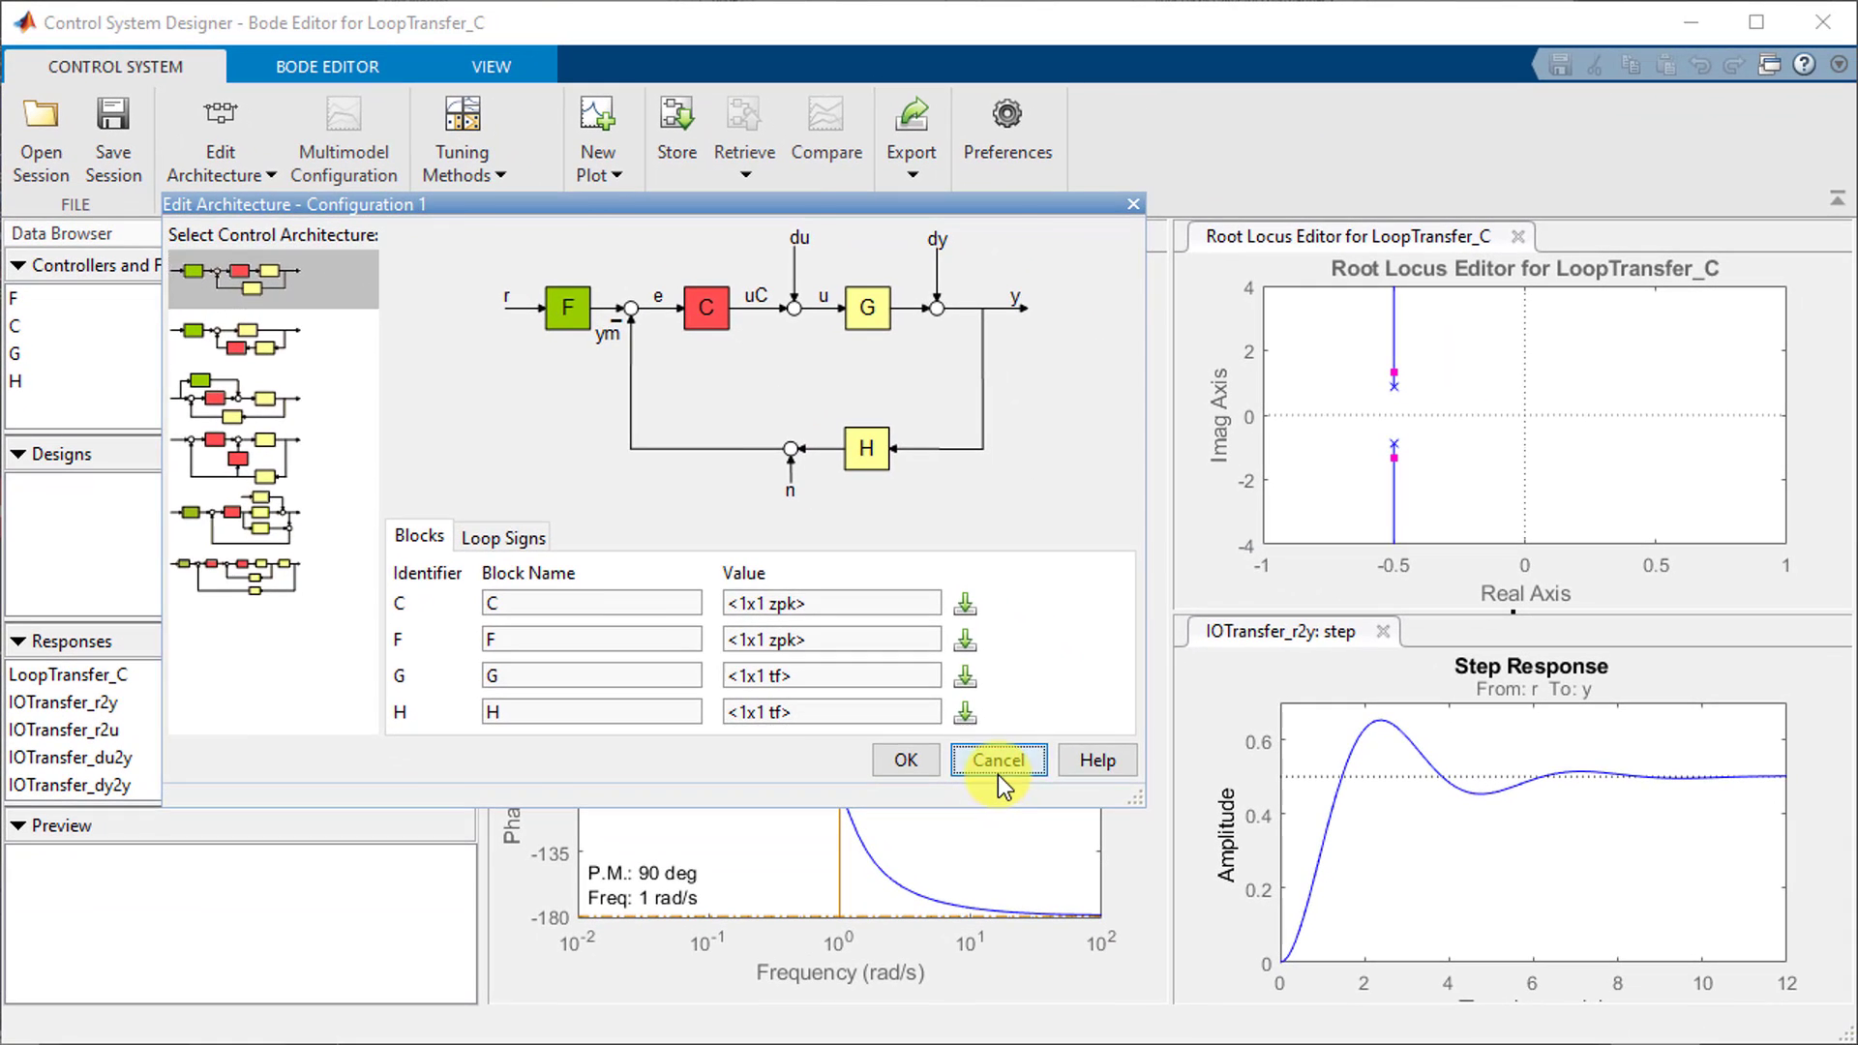
Cancel Edit Architecture, then preview plant G = 1/(s^2 + s + 1) and compensator C = 1.
{"action": "left_click", "coordinate": [996, 761]}
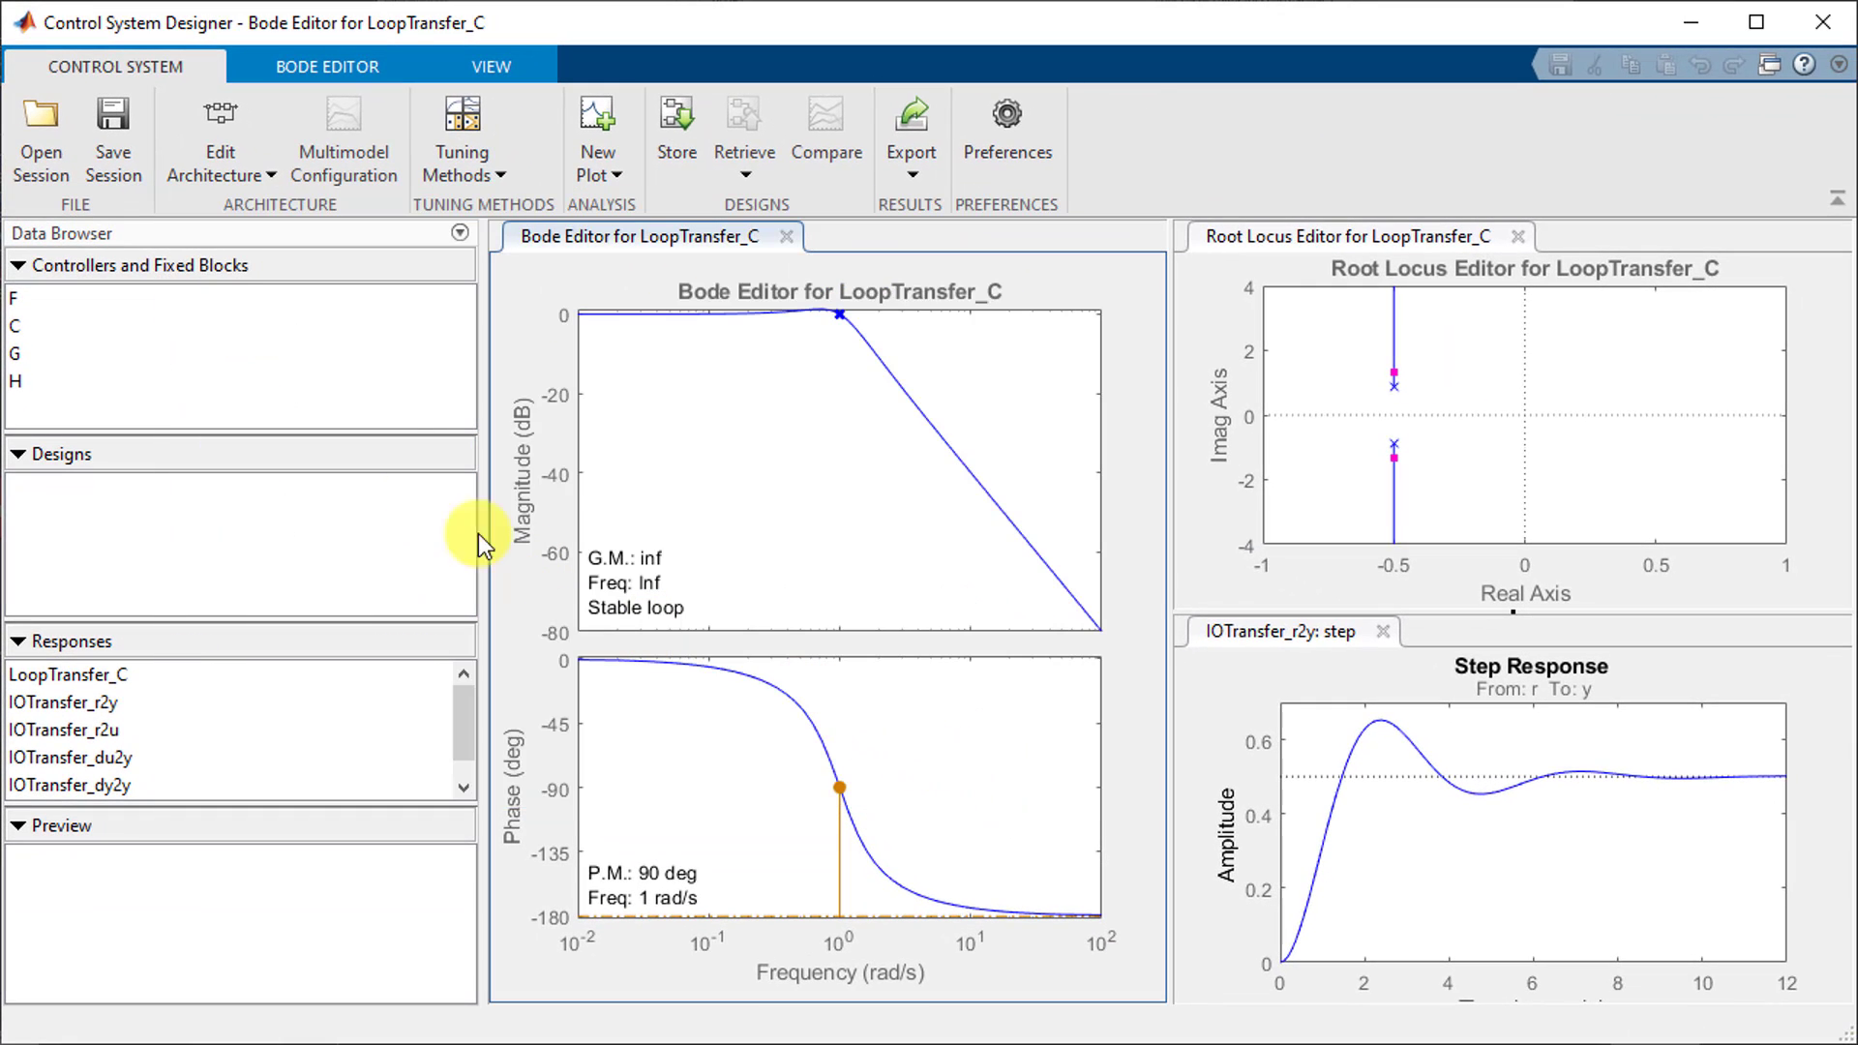
{"action": "left_click", "coordinate": [149, 344]}
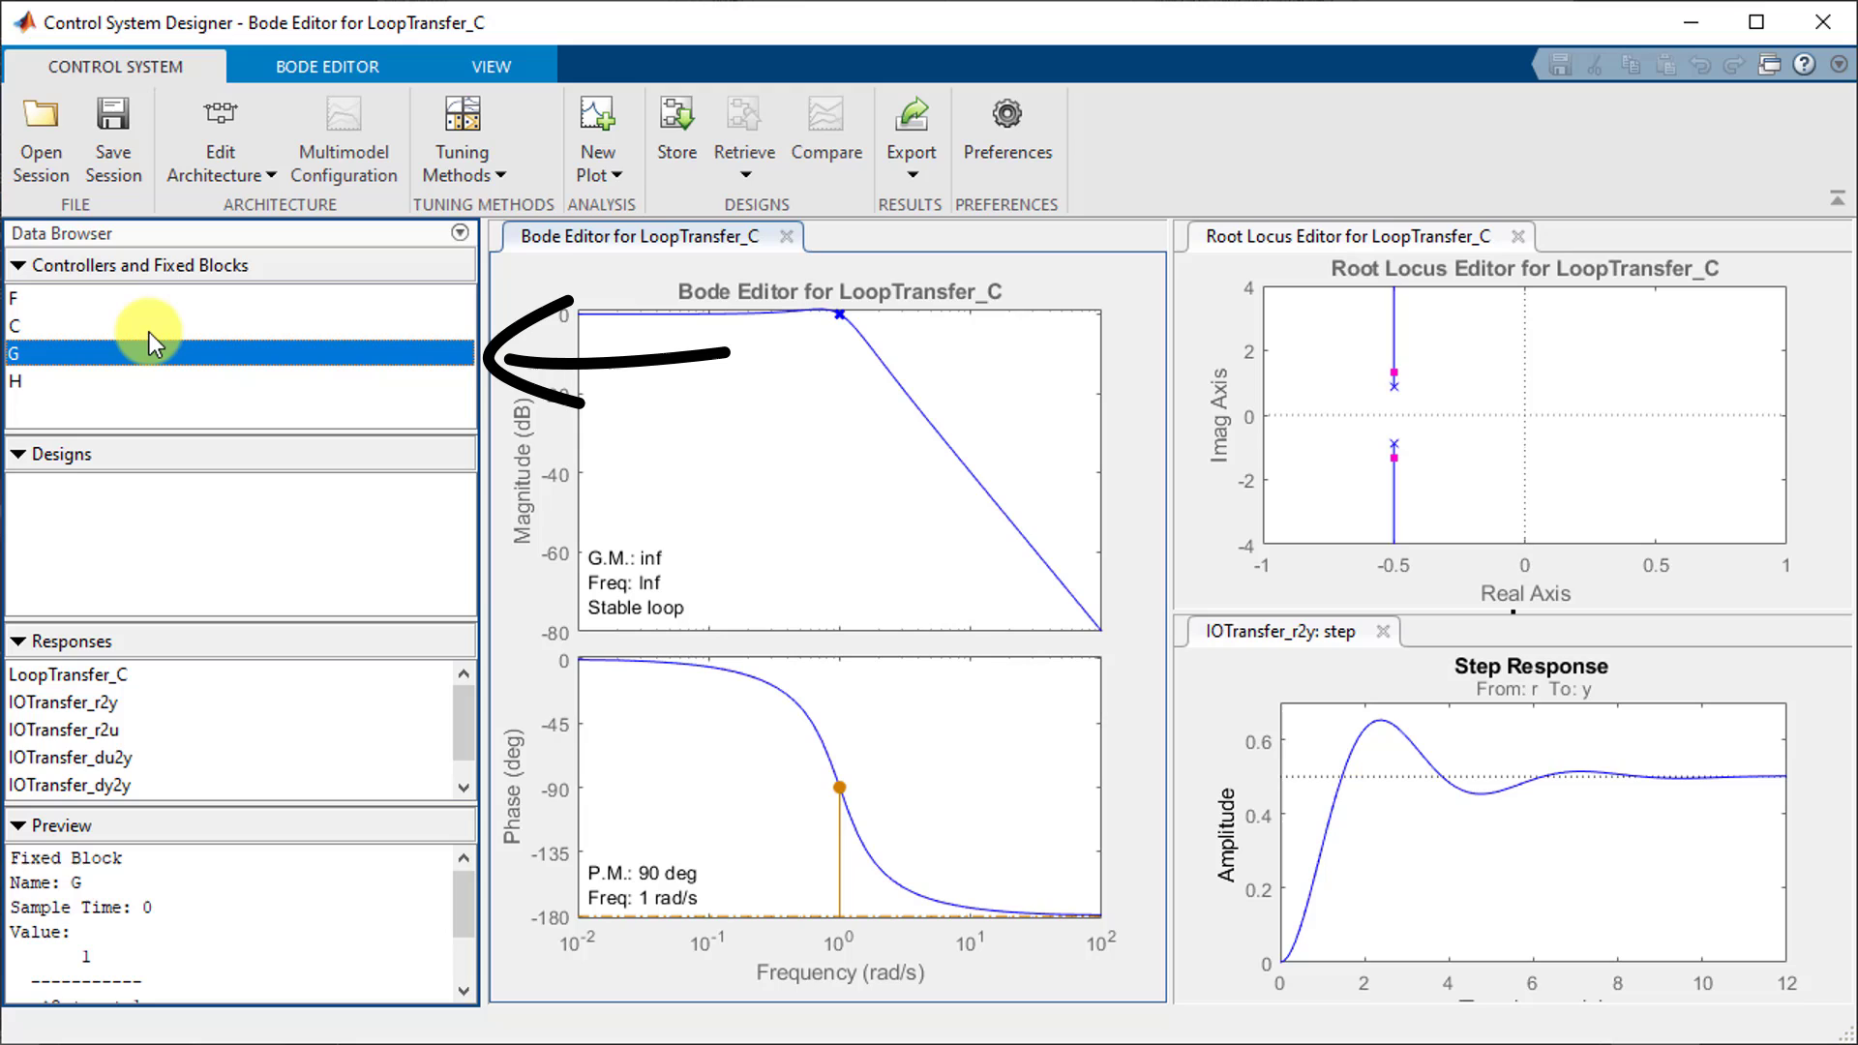
{"action": "scroll", "coordinate": [251, 867], "scroll_direction": "down", "scroll_amount": 1}
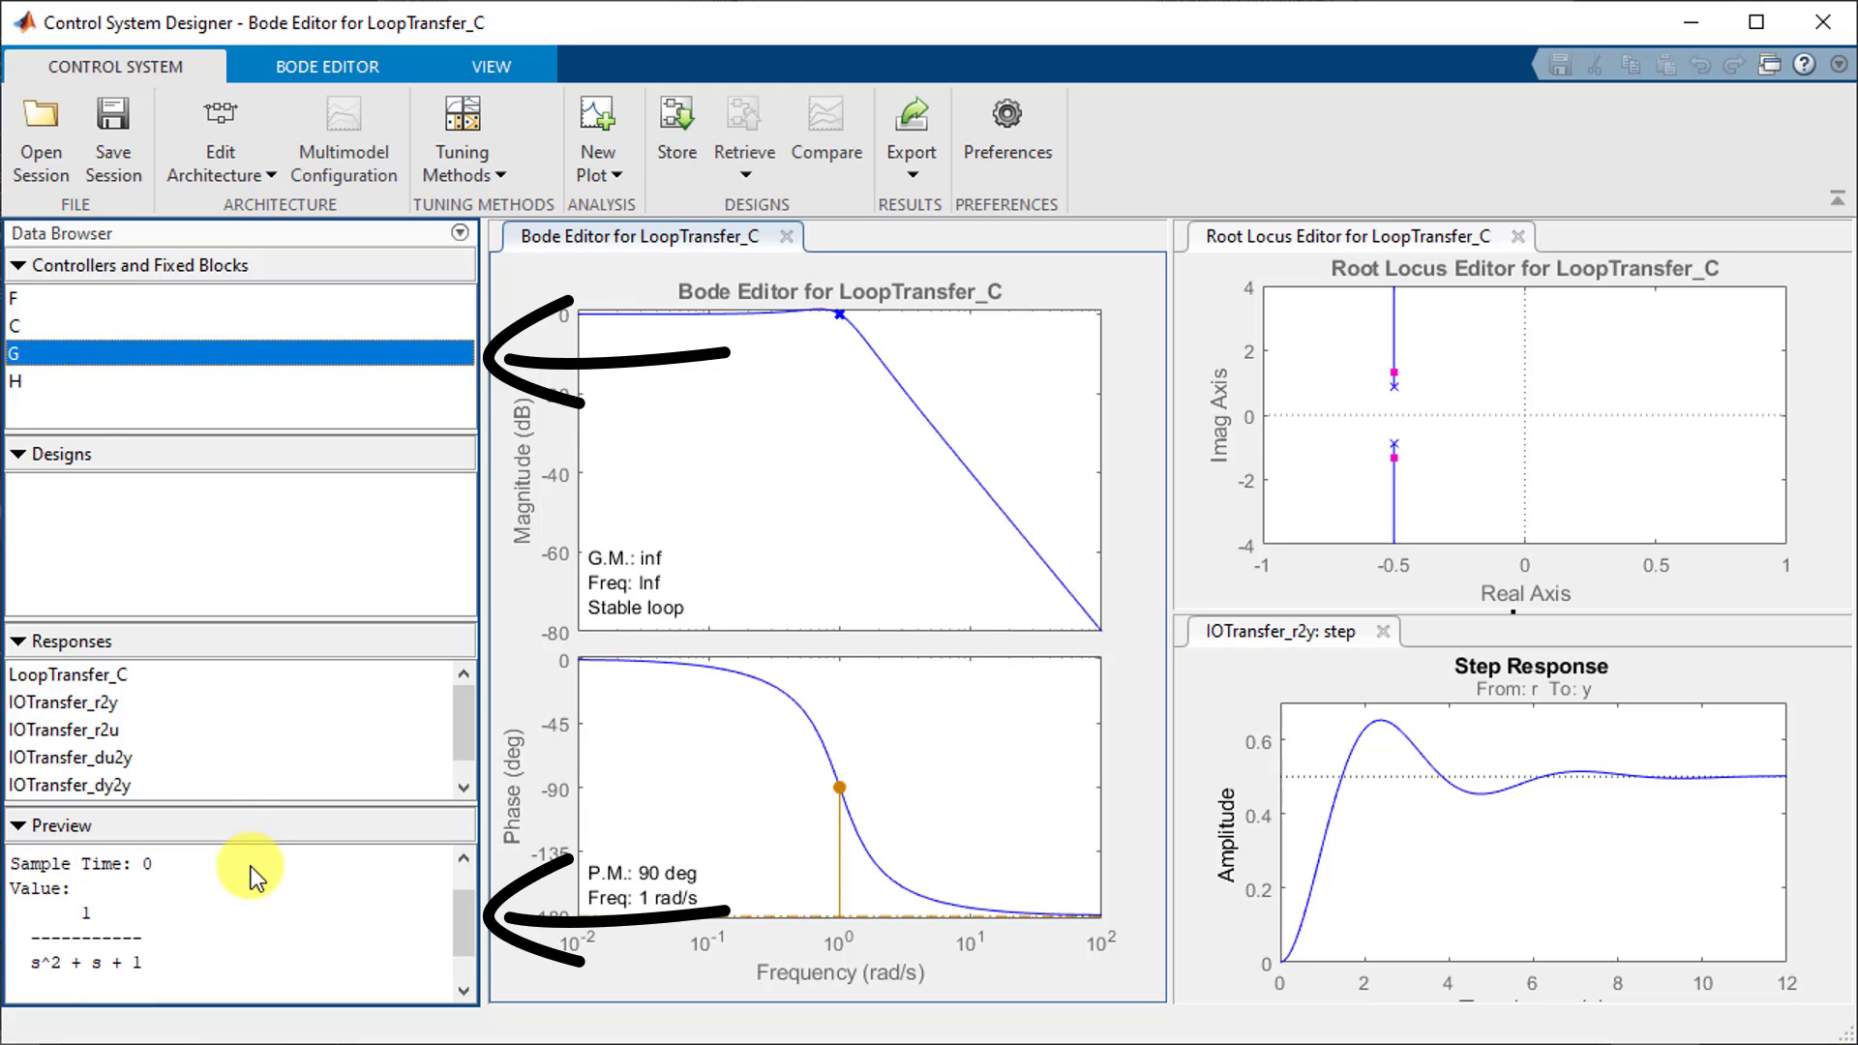
{"action": "left_click", "coordinate": [108, 325]}
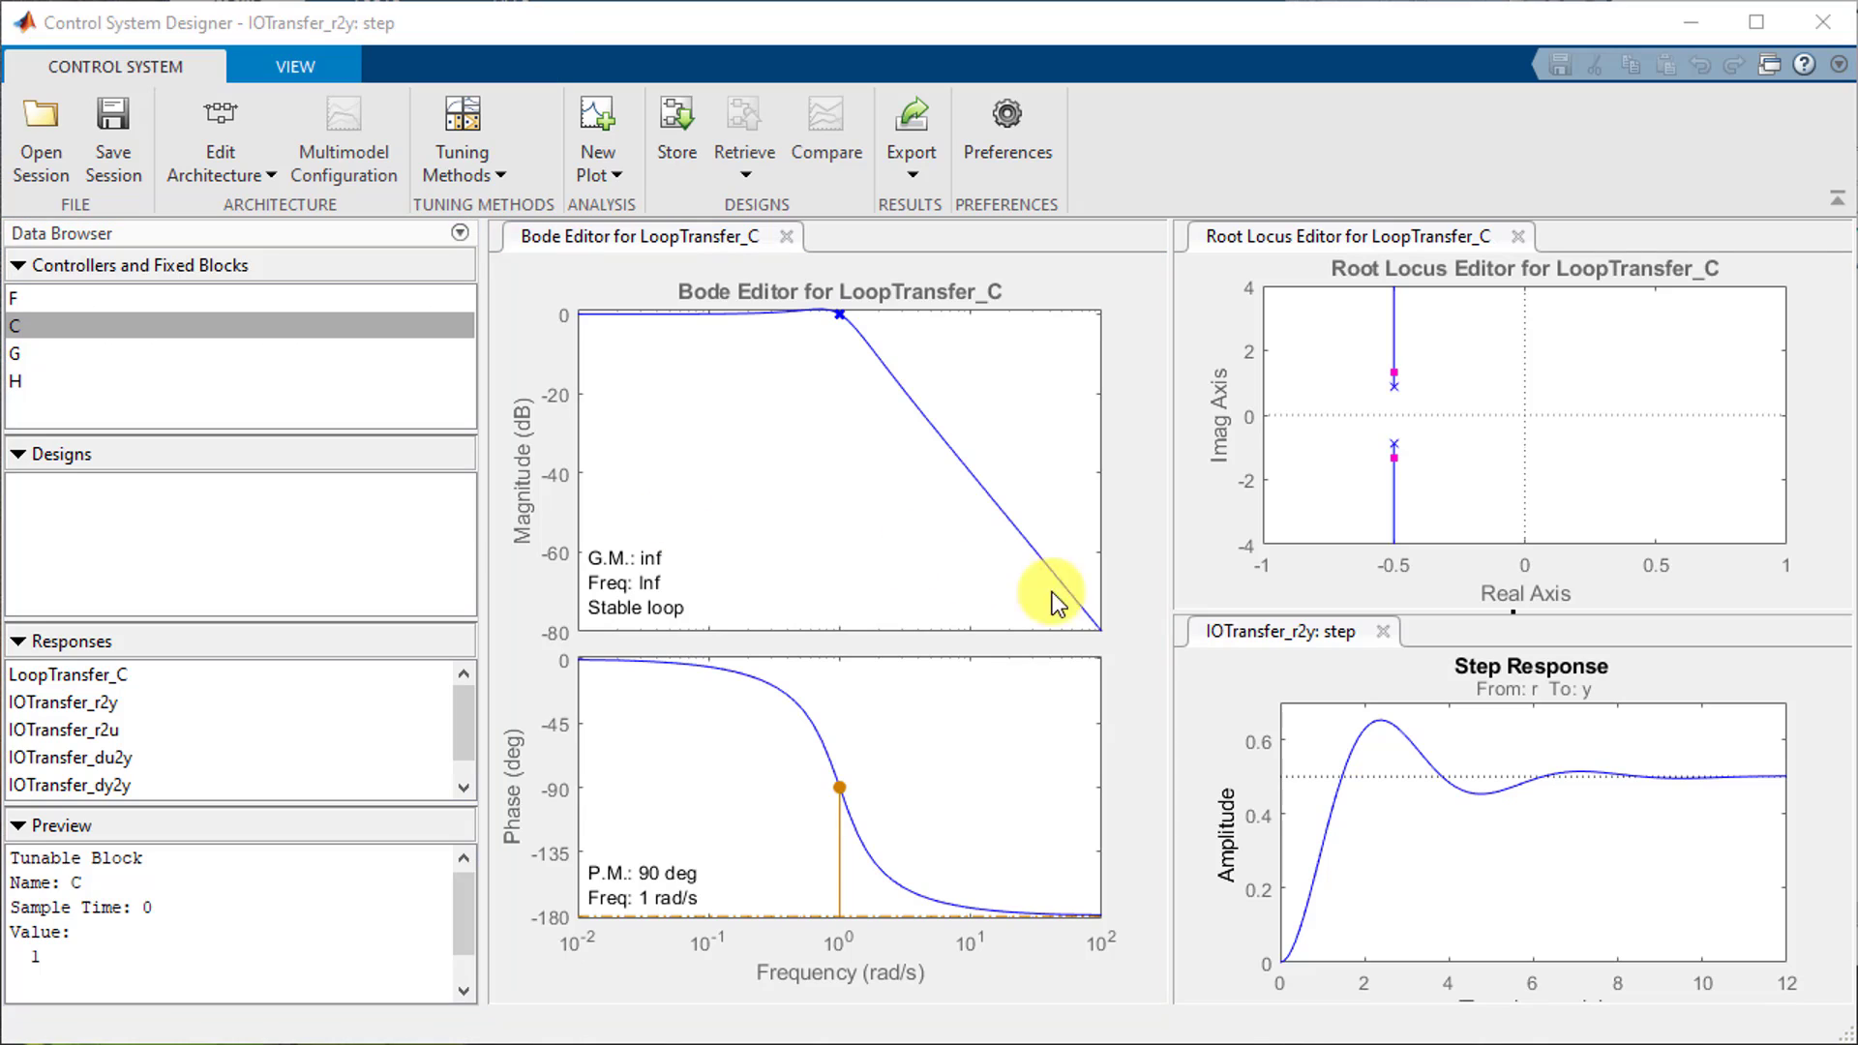
Mark the peak response and steady-state value on the closed-loop step plot.
{"action": "right_click", "coordinate": [1339, 743]}
{"action": "mouse_move", "coordinate": [1448, 799]}
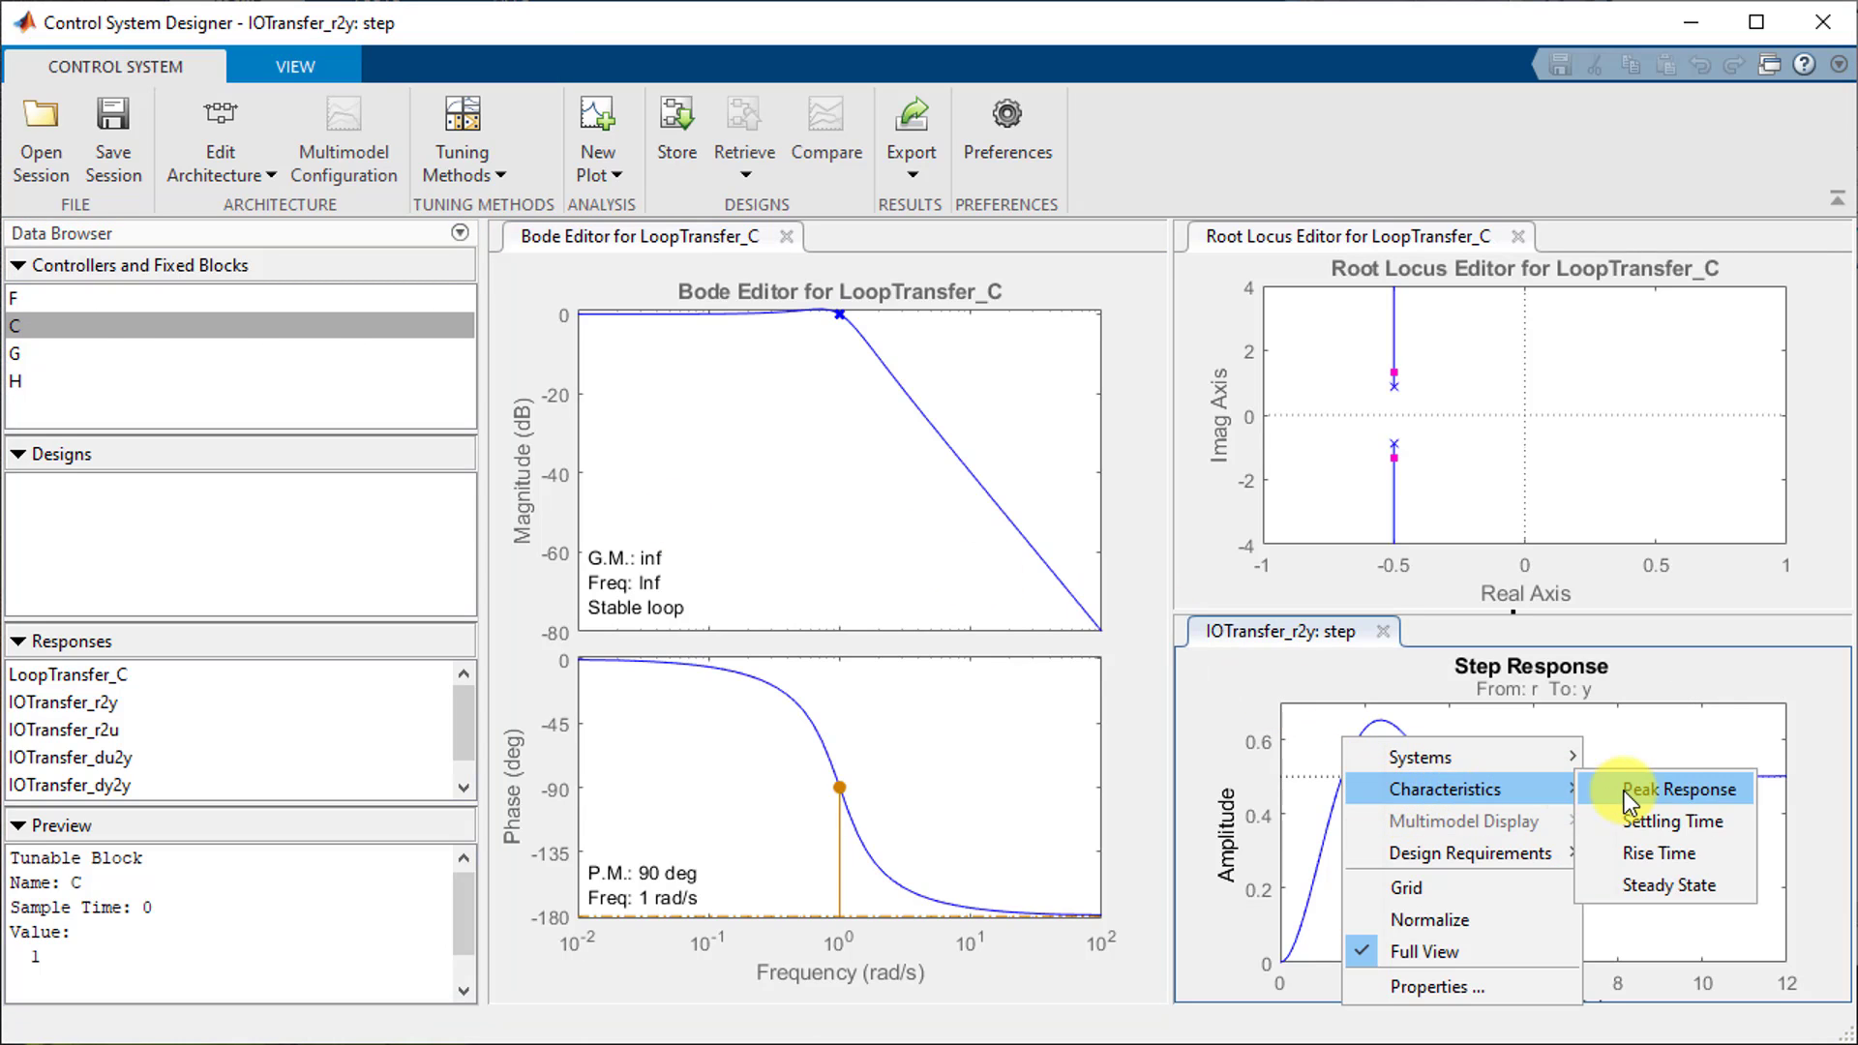
{"action": "left_click", "coordinate": [1635, 788]}
{"action": "right_click", "coordinate": [1349, 743]}
{"action": "mouse_move", "coordinate": [1548, 788]}
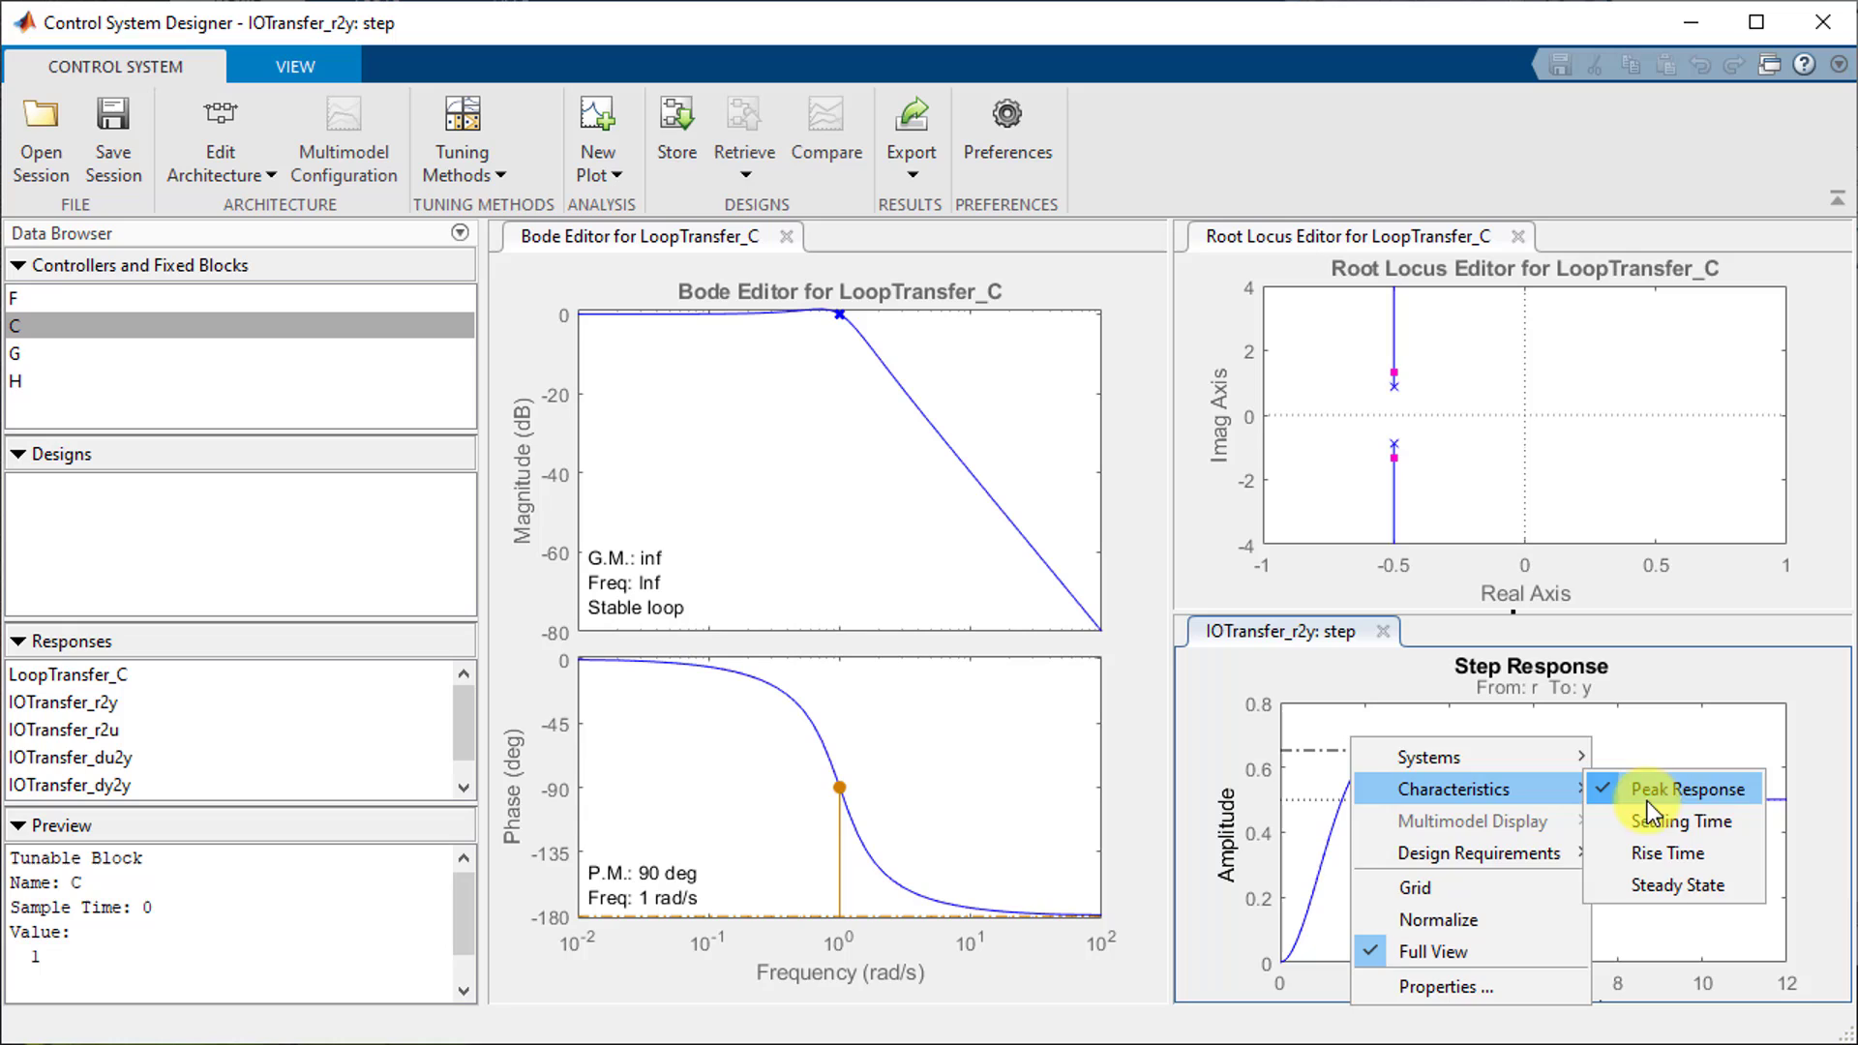
{"action": "left_click", "coordinate": [1679, 885]}
Add a step requirement with rise time 2 s, settling time 5 s and 3% settling.
{"action": "mouse_move", "coordinate": [1787, 800]}
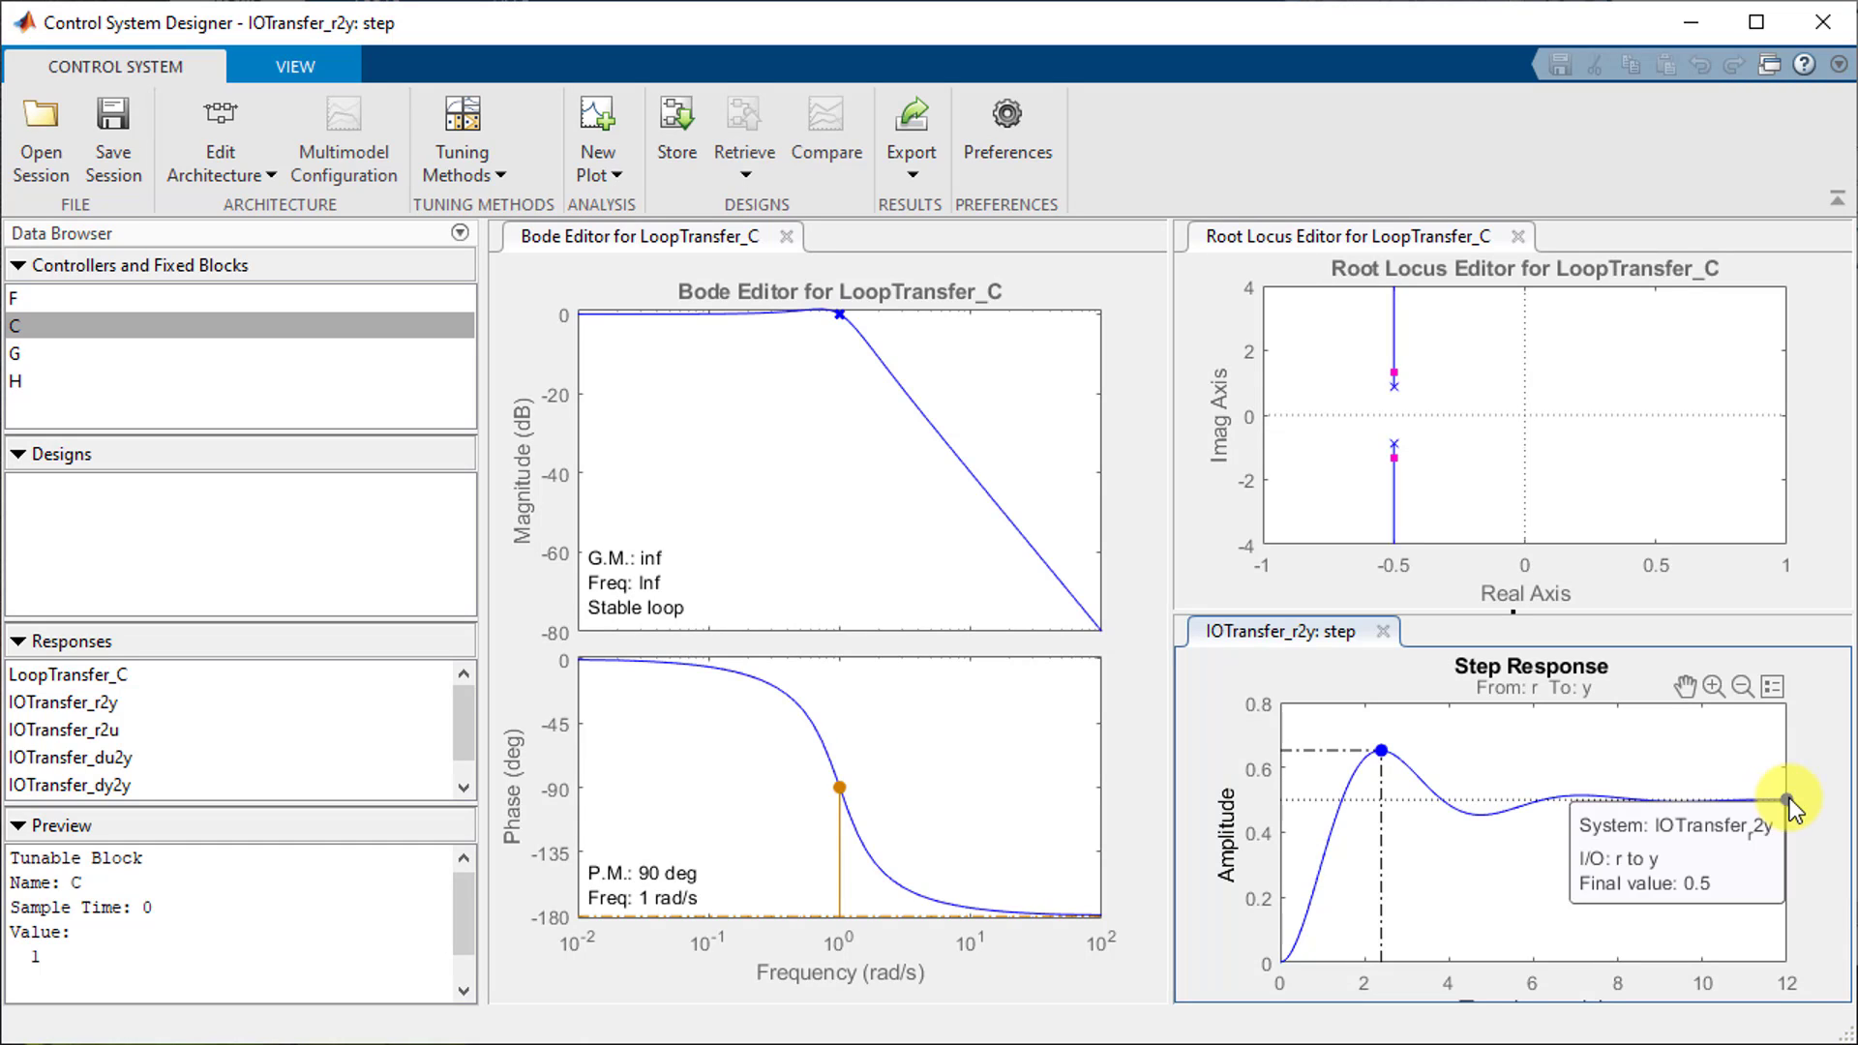
{"action": "right_click", "coordinate": [1398, 730]}
{"action": "mouse_move", "coordinate": [1548, 843]}
{"action": "left_click", "coordinate": [1662, 838]}
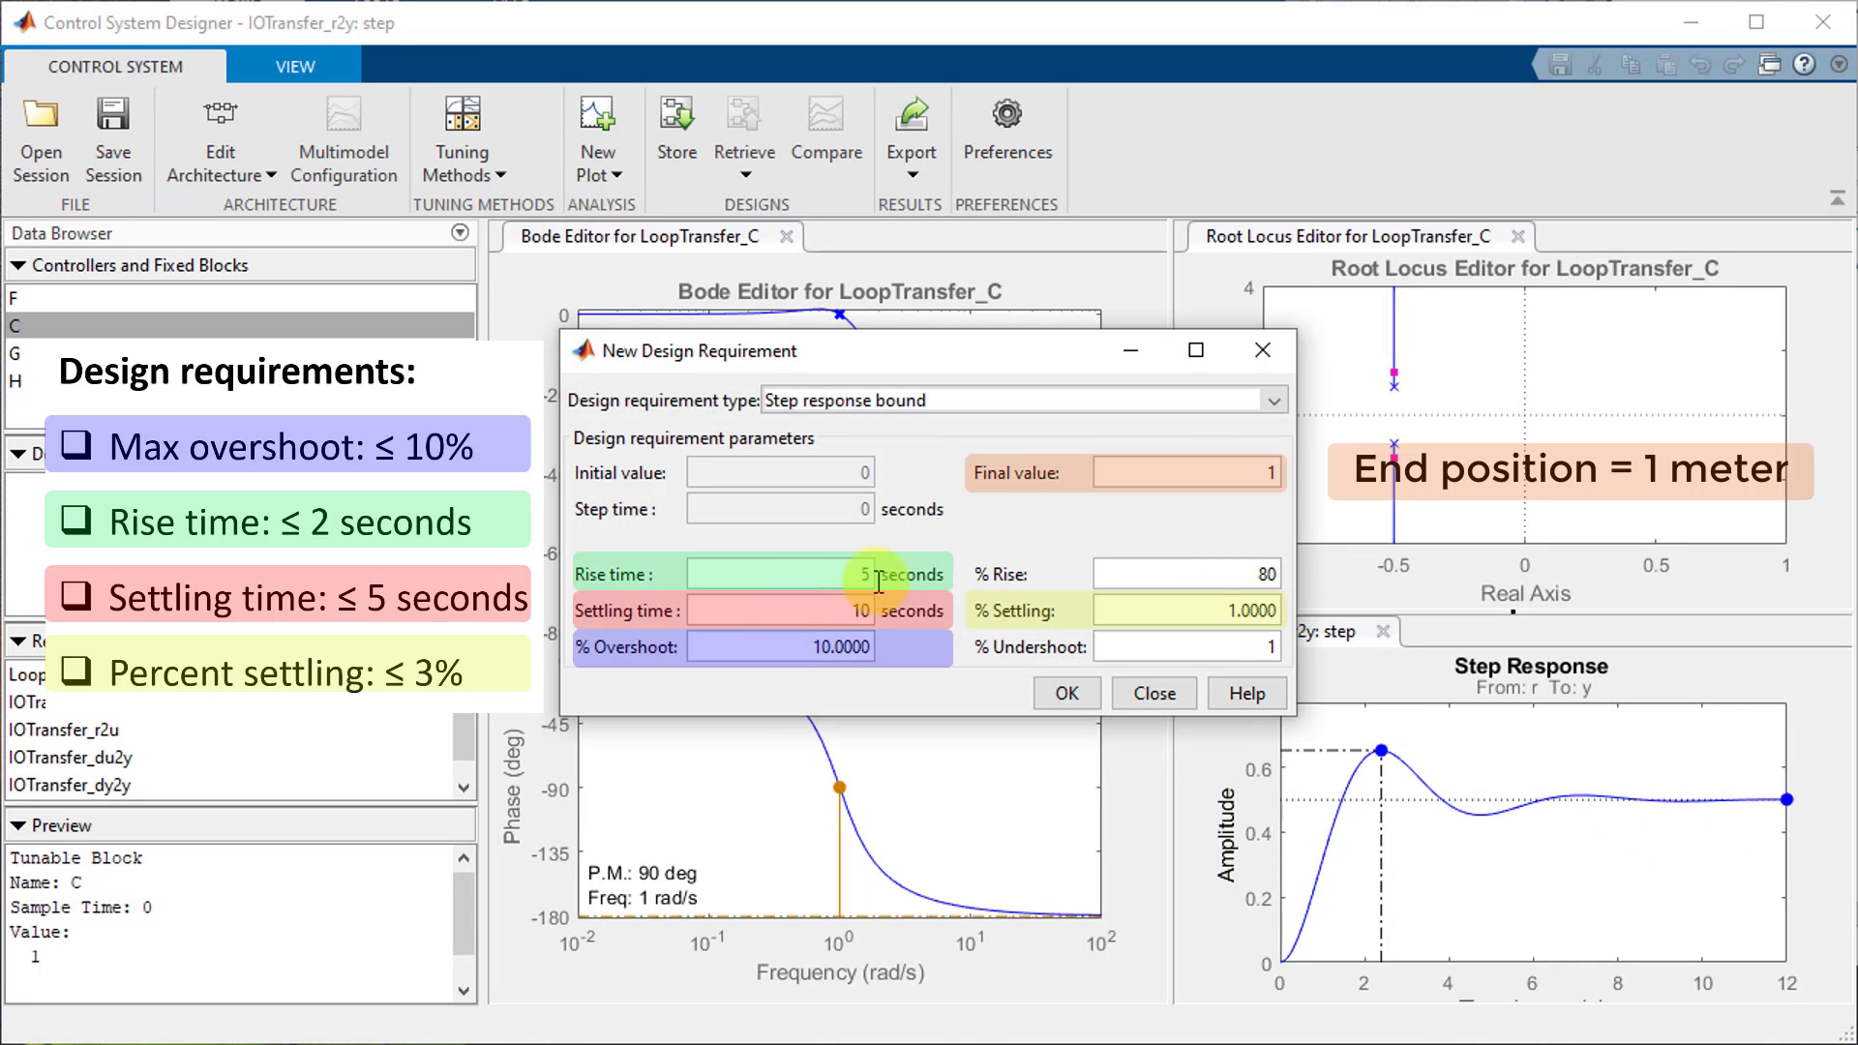
{"action": "left_click", "coordinate": [848, 574]}
{"action": "type", "text": "2"}
{"action": "left_click", "coordinate": [862, 613]}
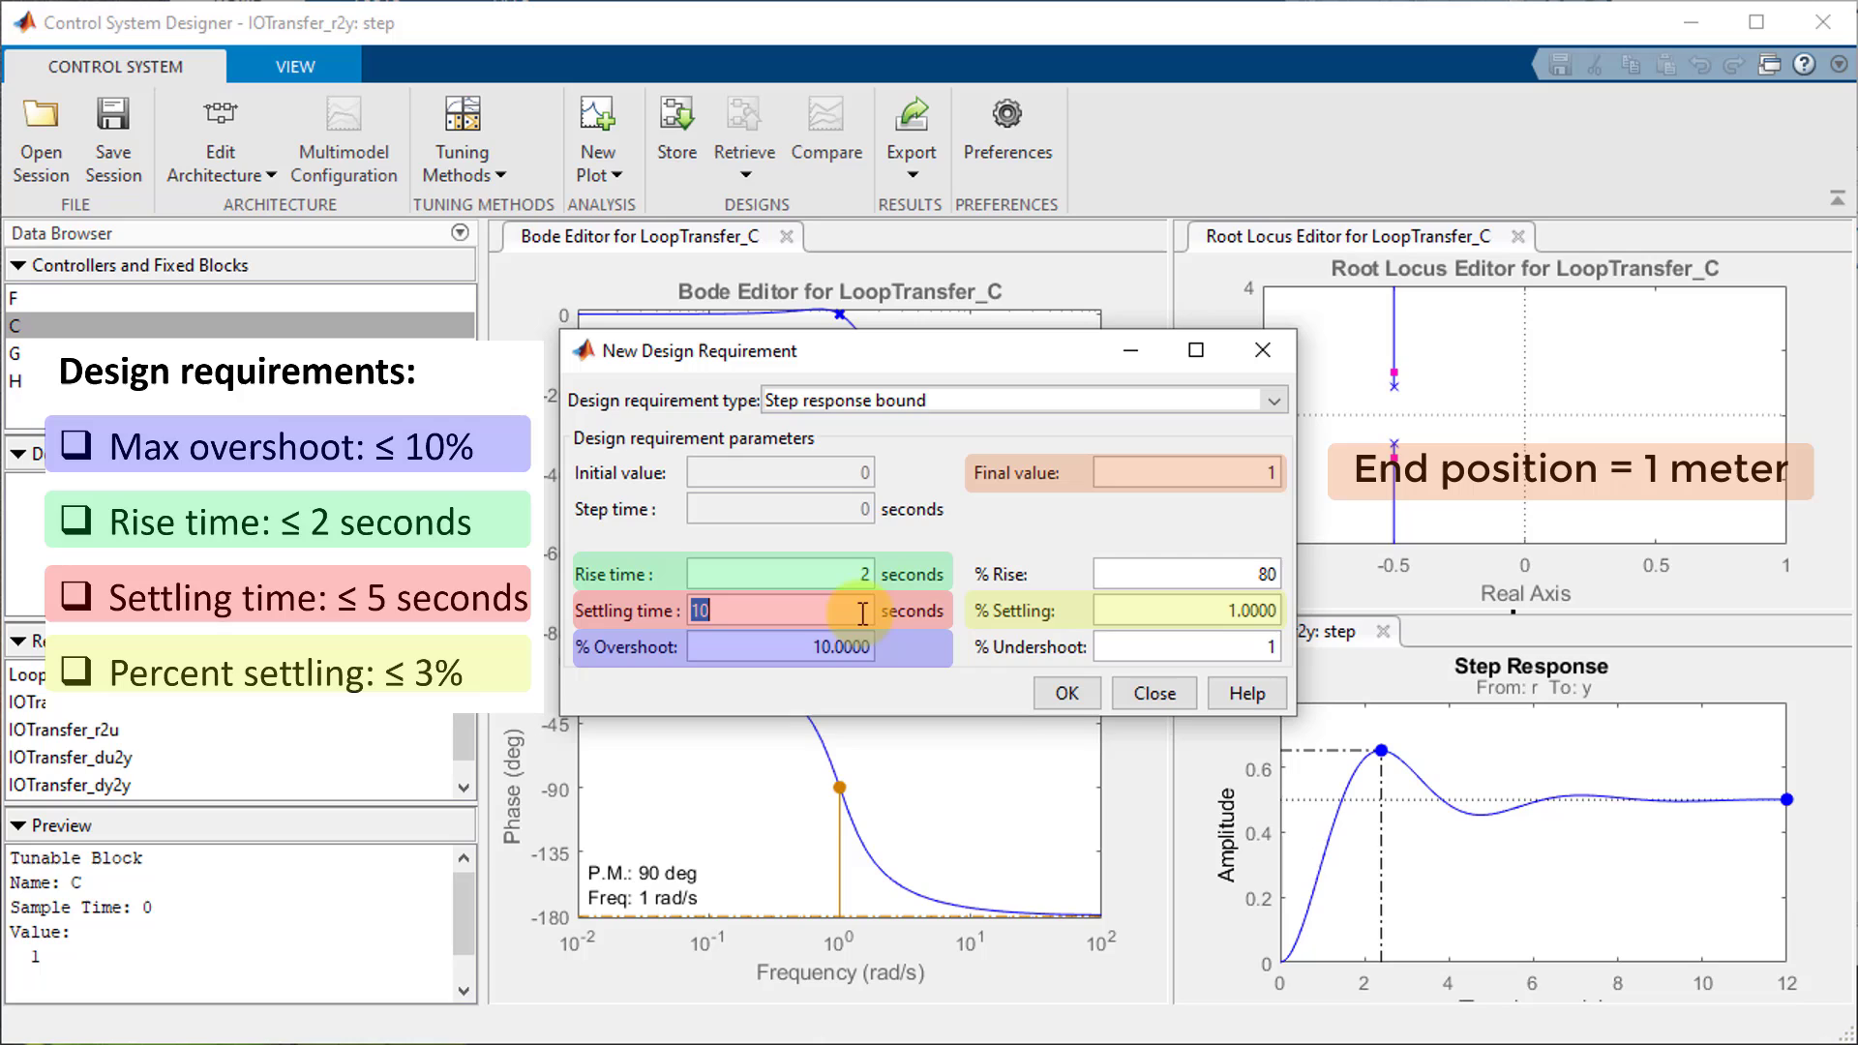
{"action": "type", "text": "5"}
{"action": "left_click", "coordinate": [1217, 610]}
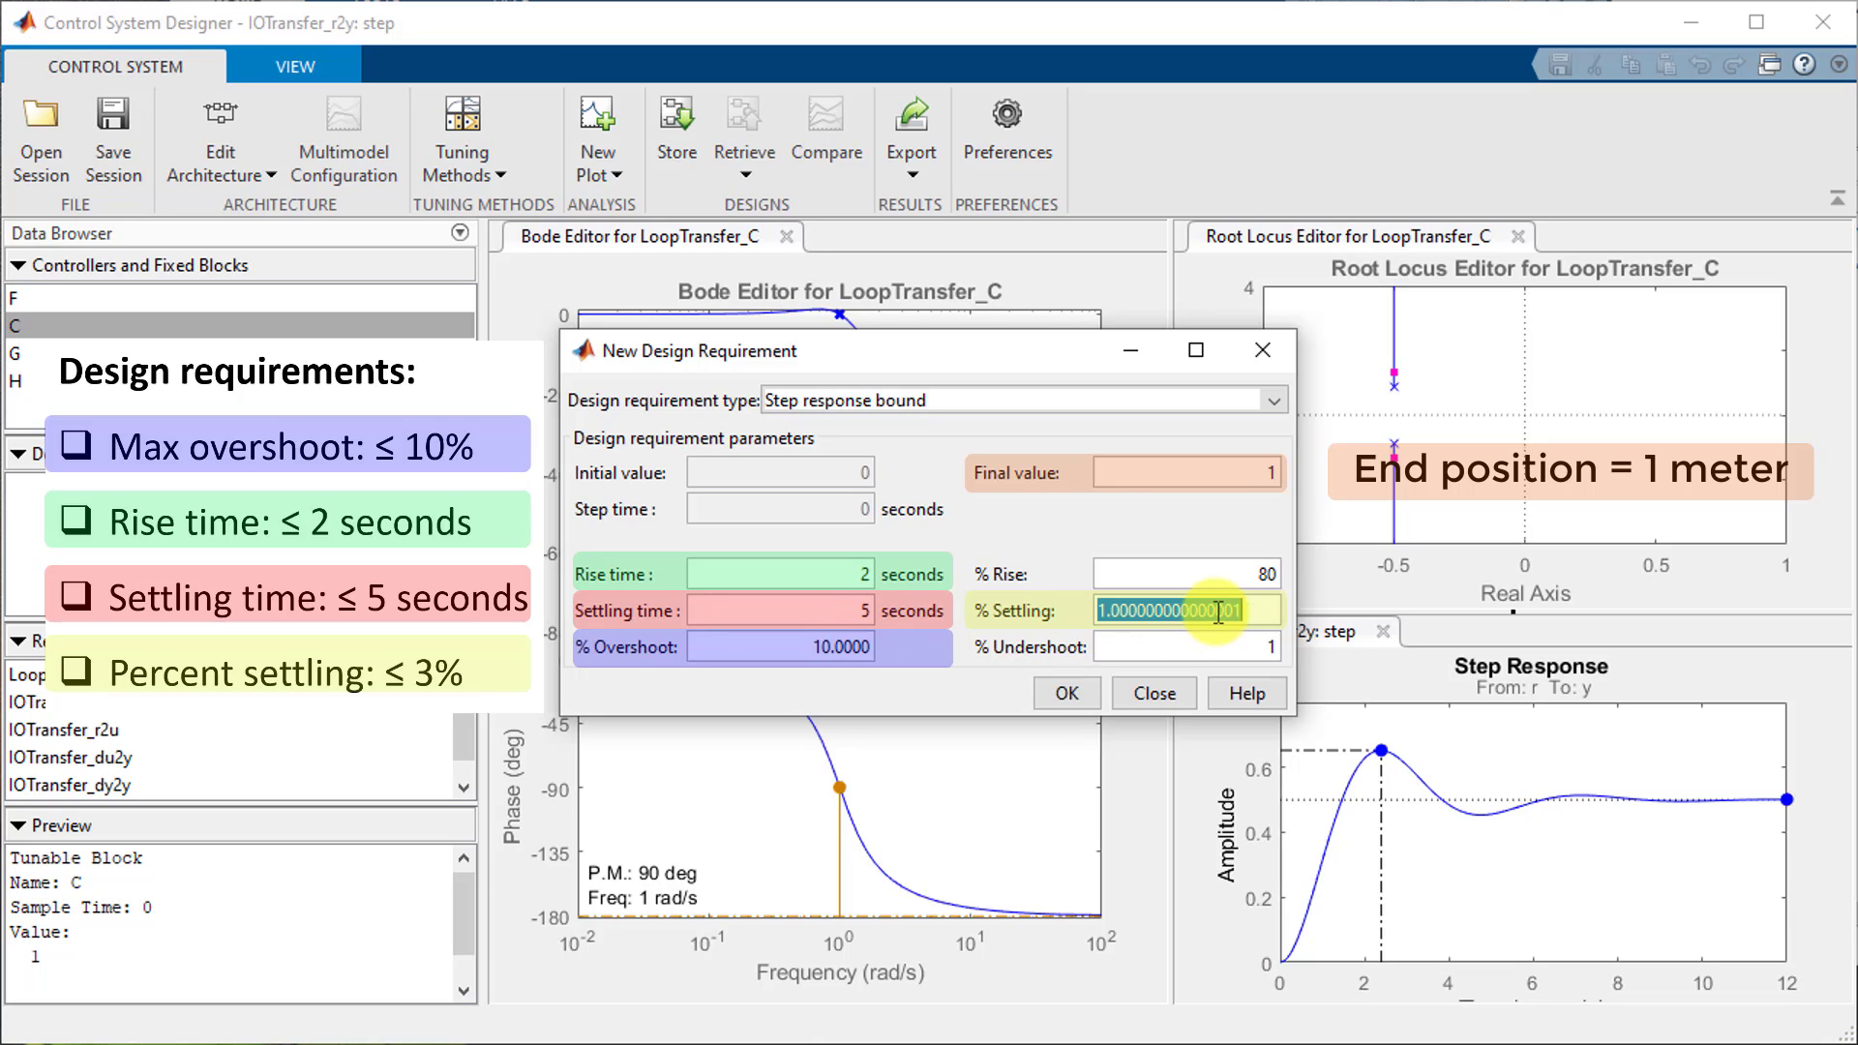
{"action": "type", "text": "3"}
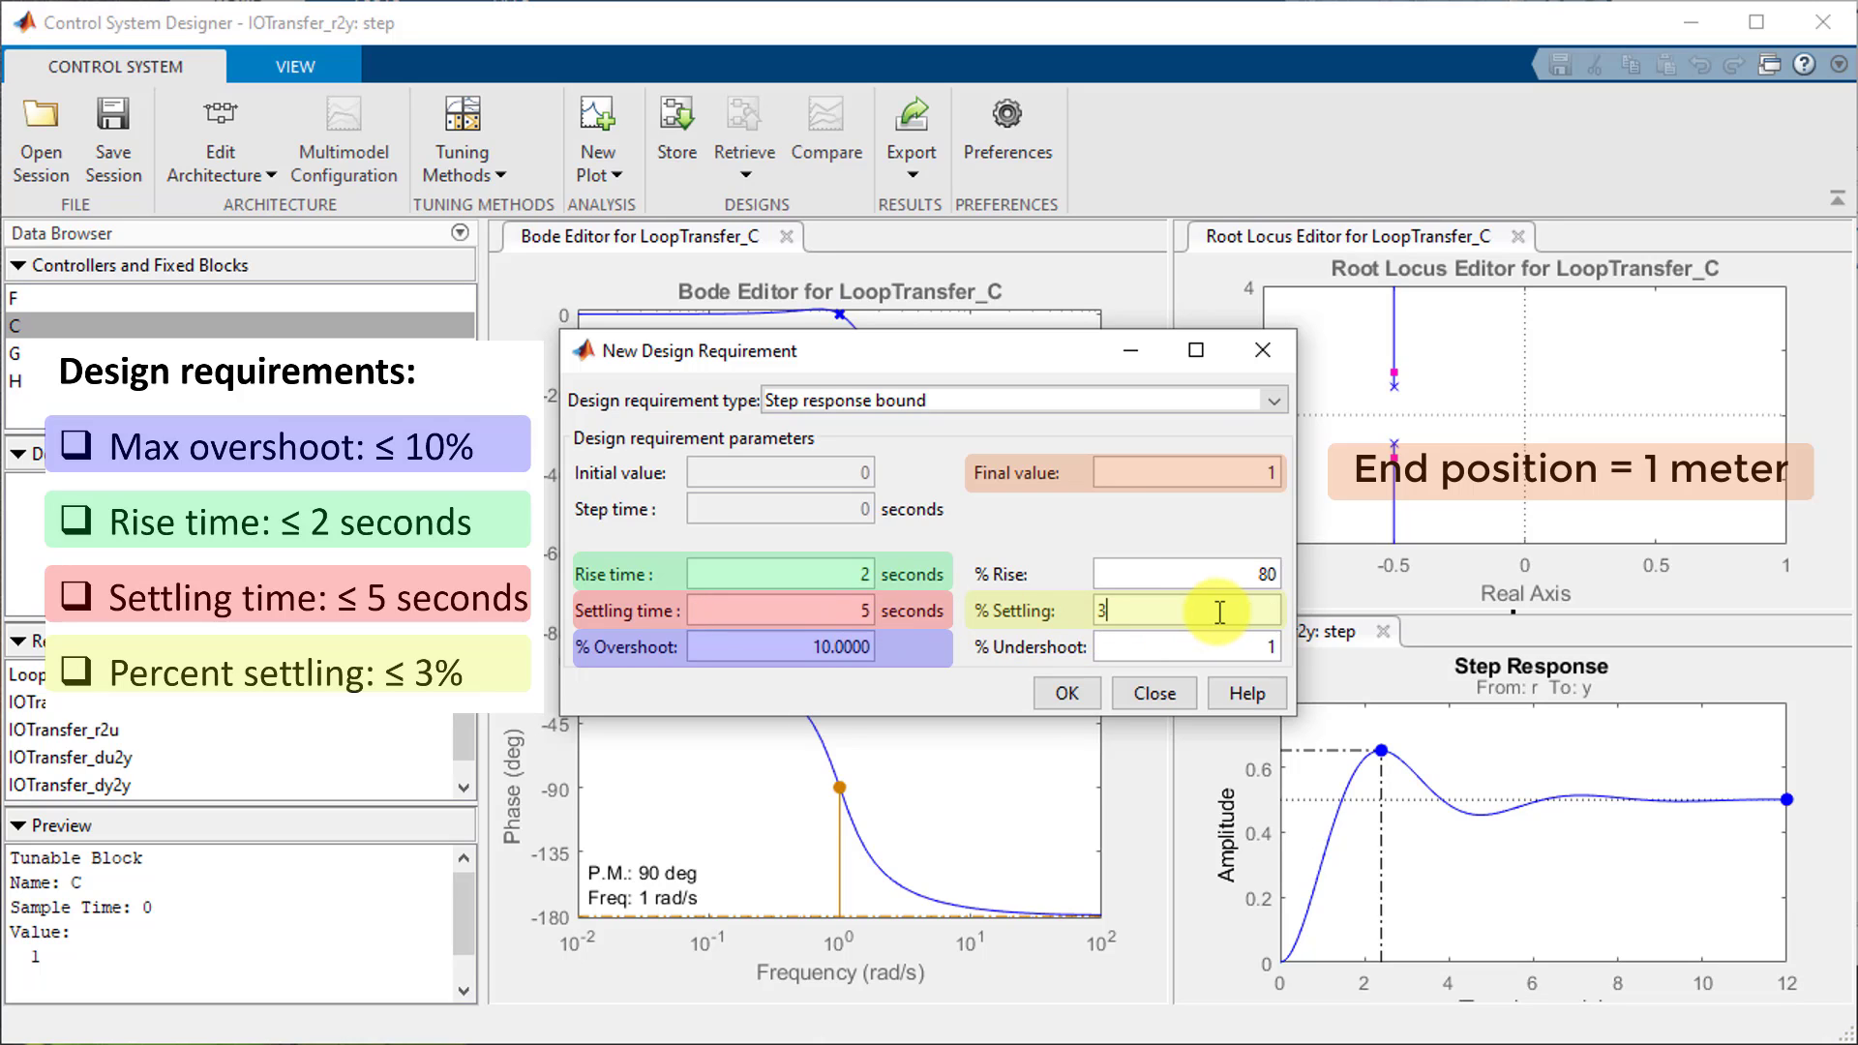
{"action": "key", "text": "Return"}
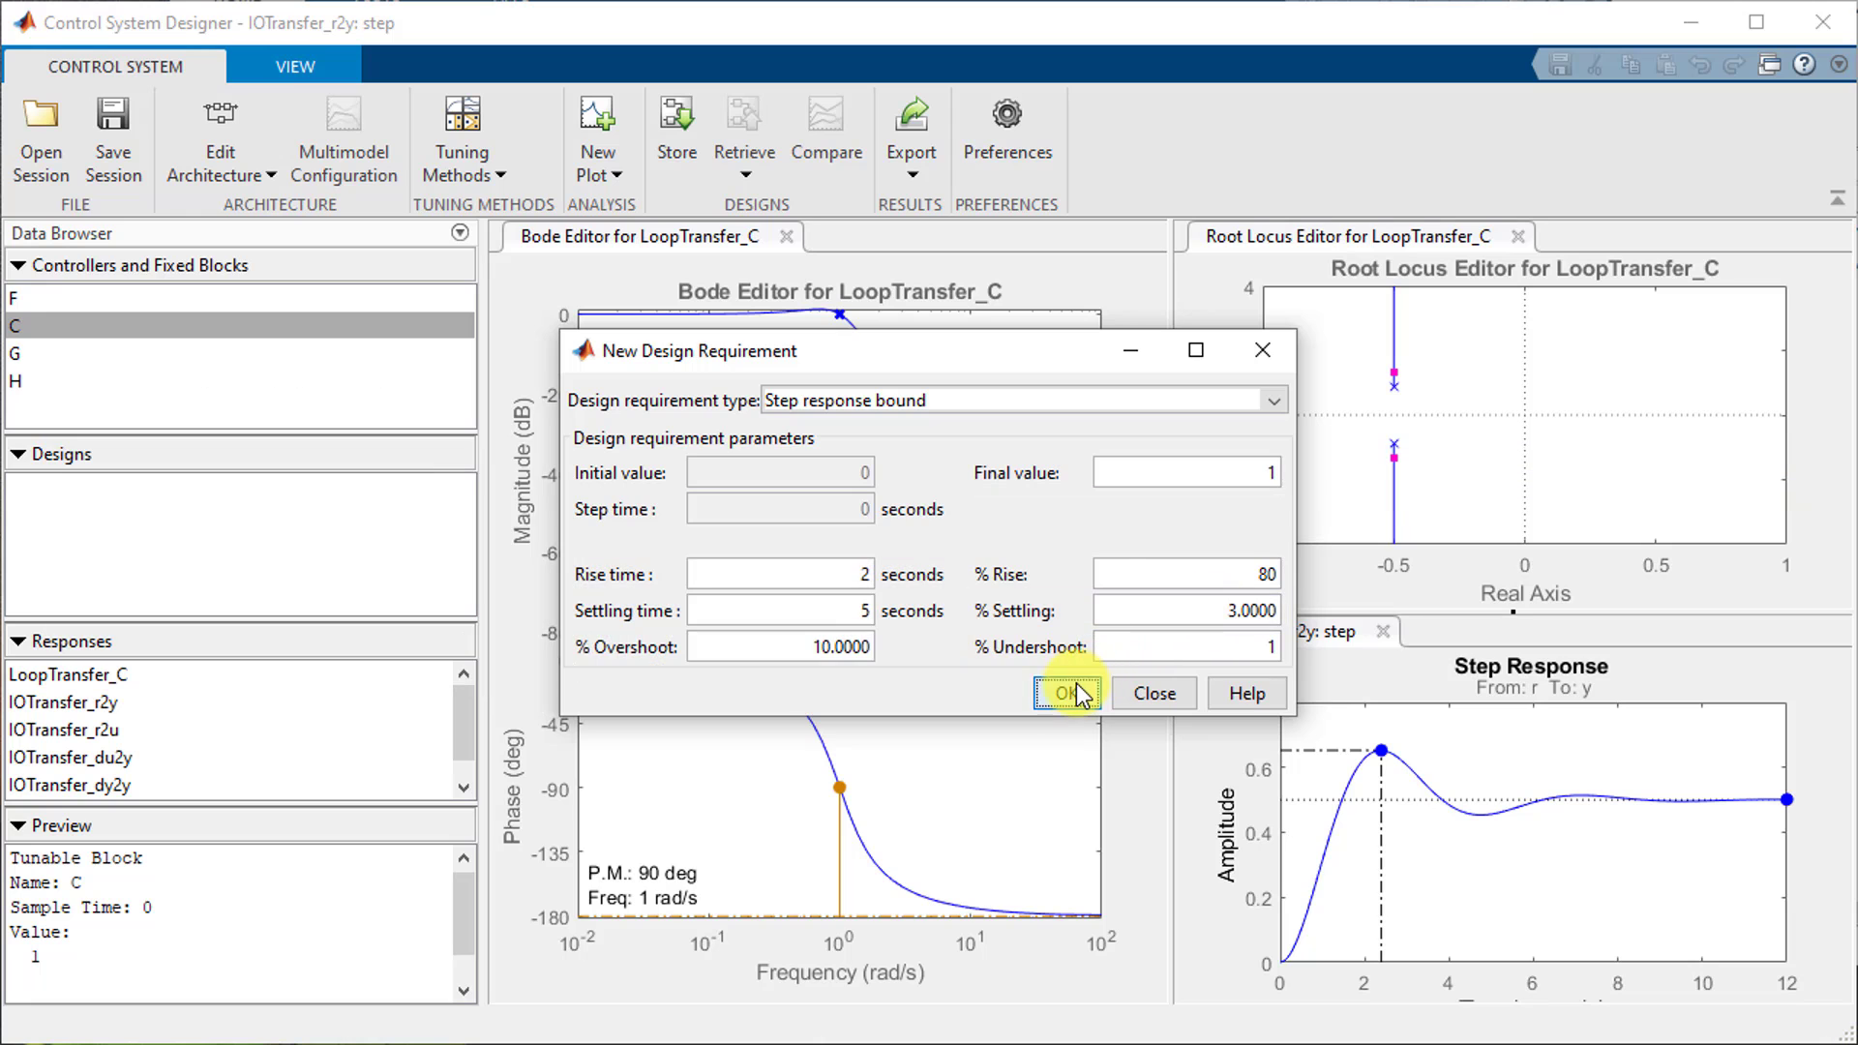
{"action": "left_click", "coordinate": [1067, 693]}
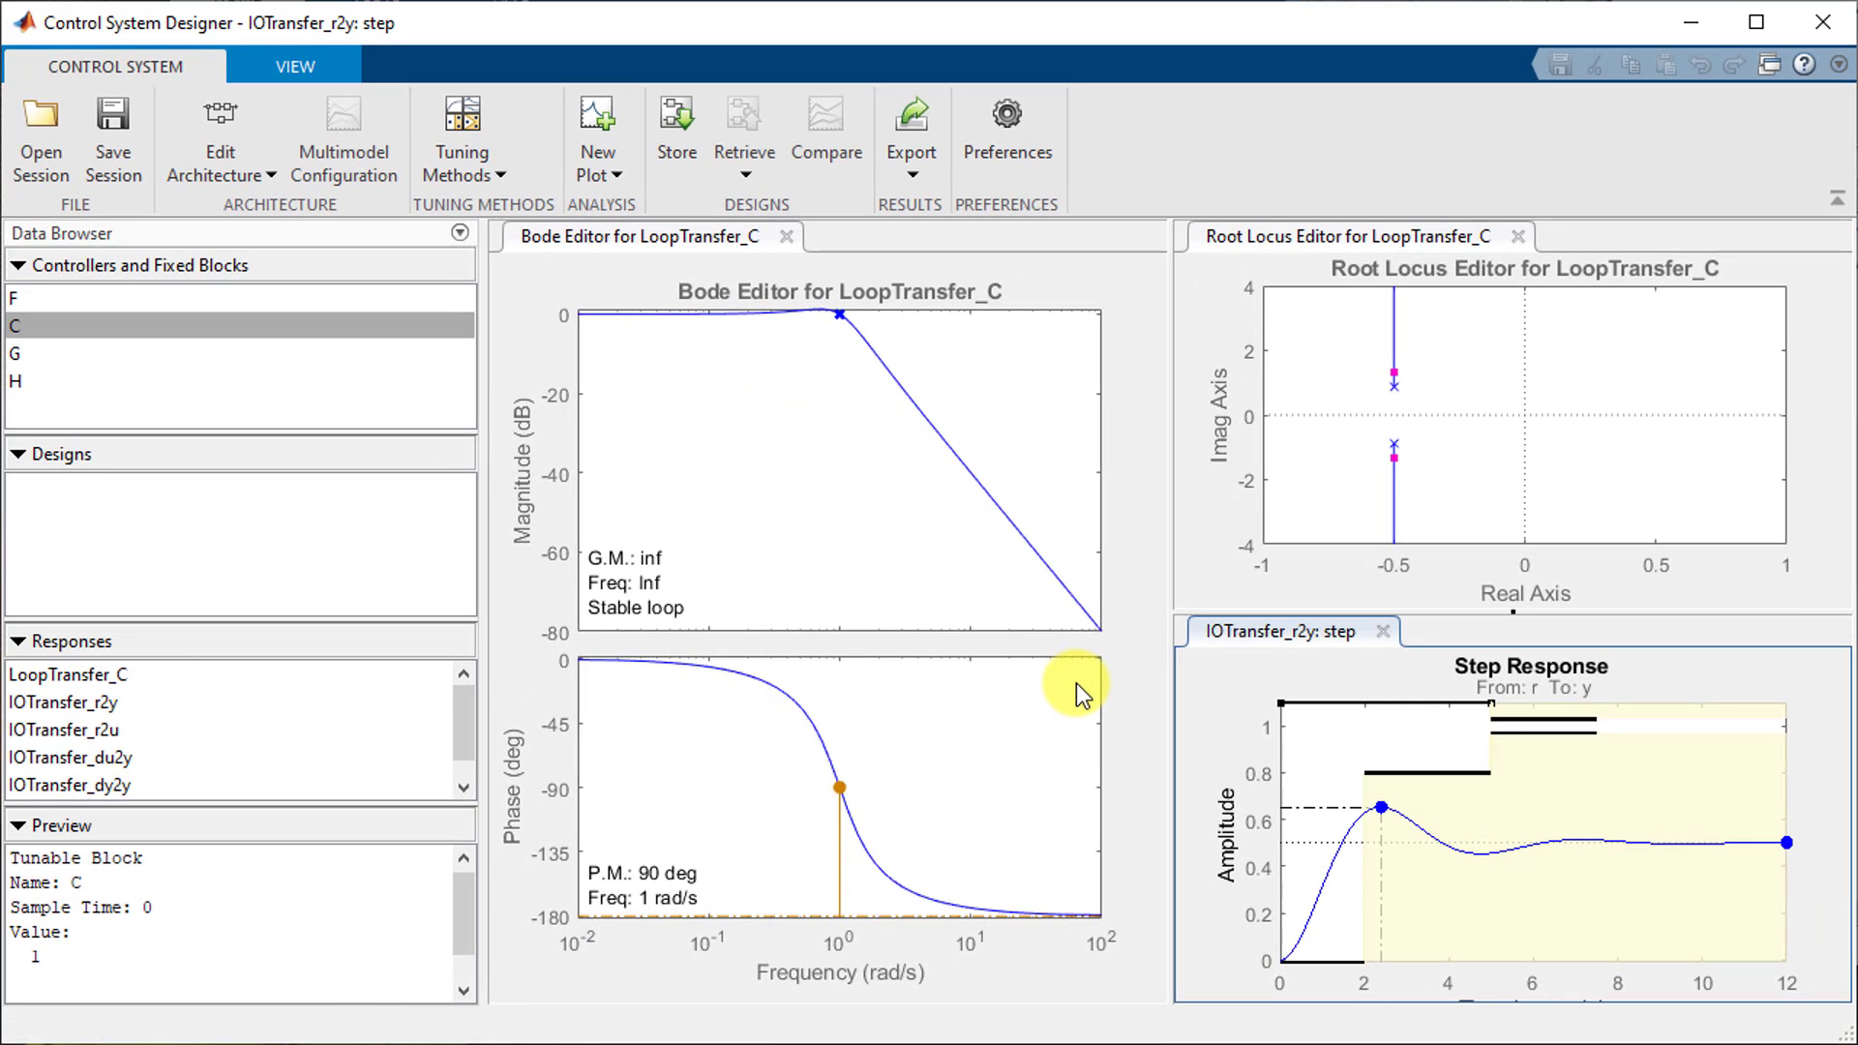
Store the design as Design1, then drag the Bode magnitude up to raise C's gain to 135.04.
{"action": "left_click", "coordinate": [701, 131]}
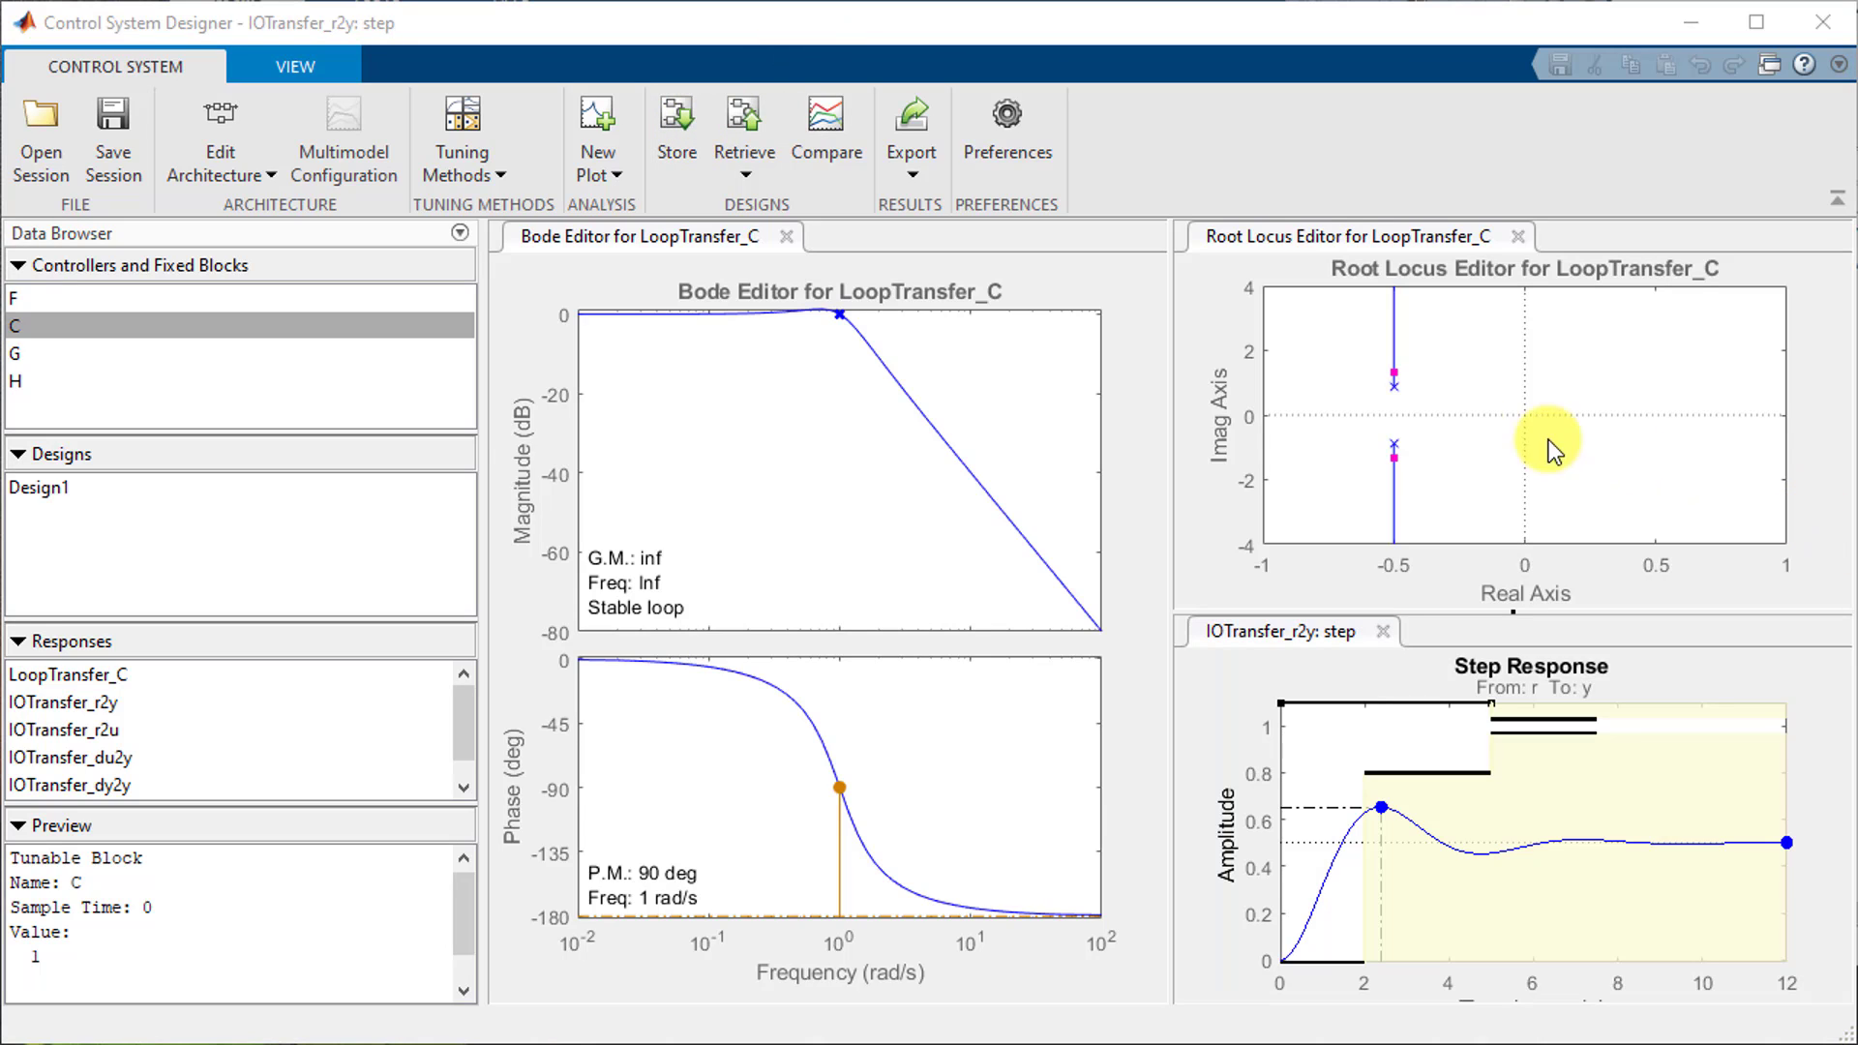
{"action": "left_click", "coordinate": [917, 407]}
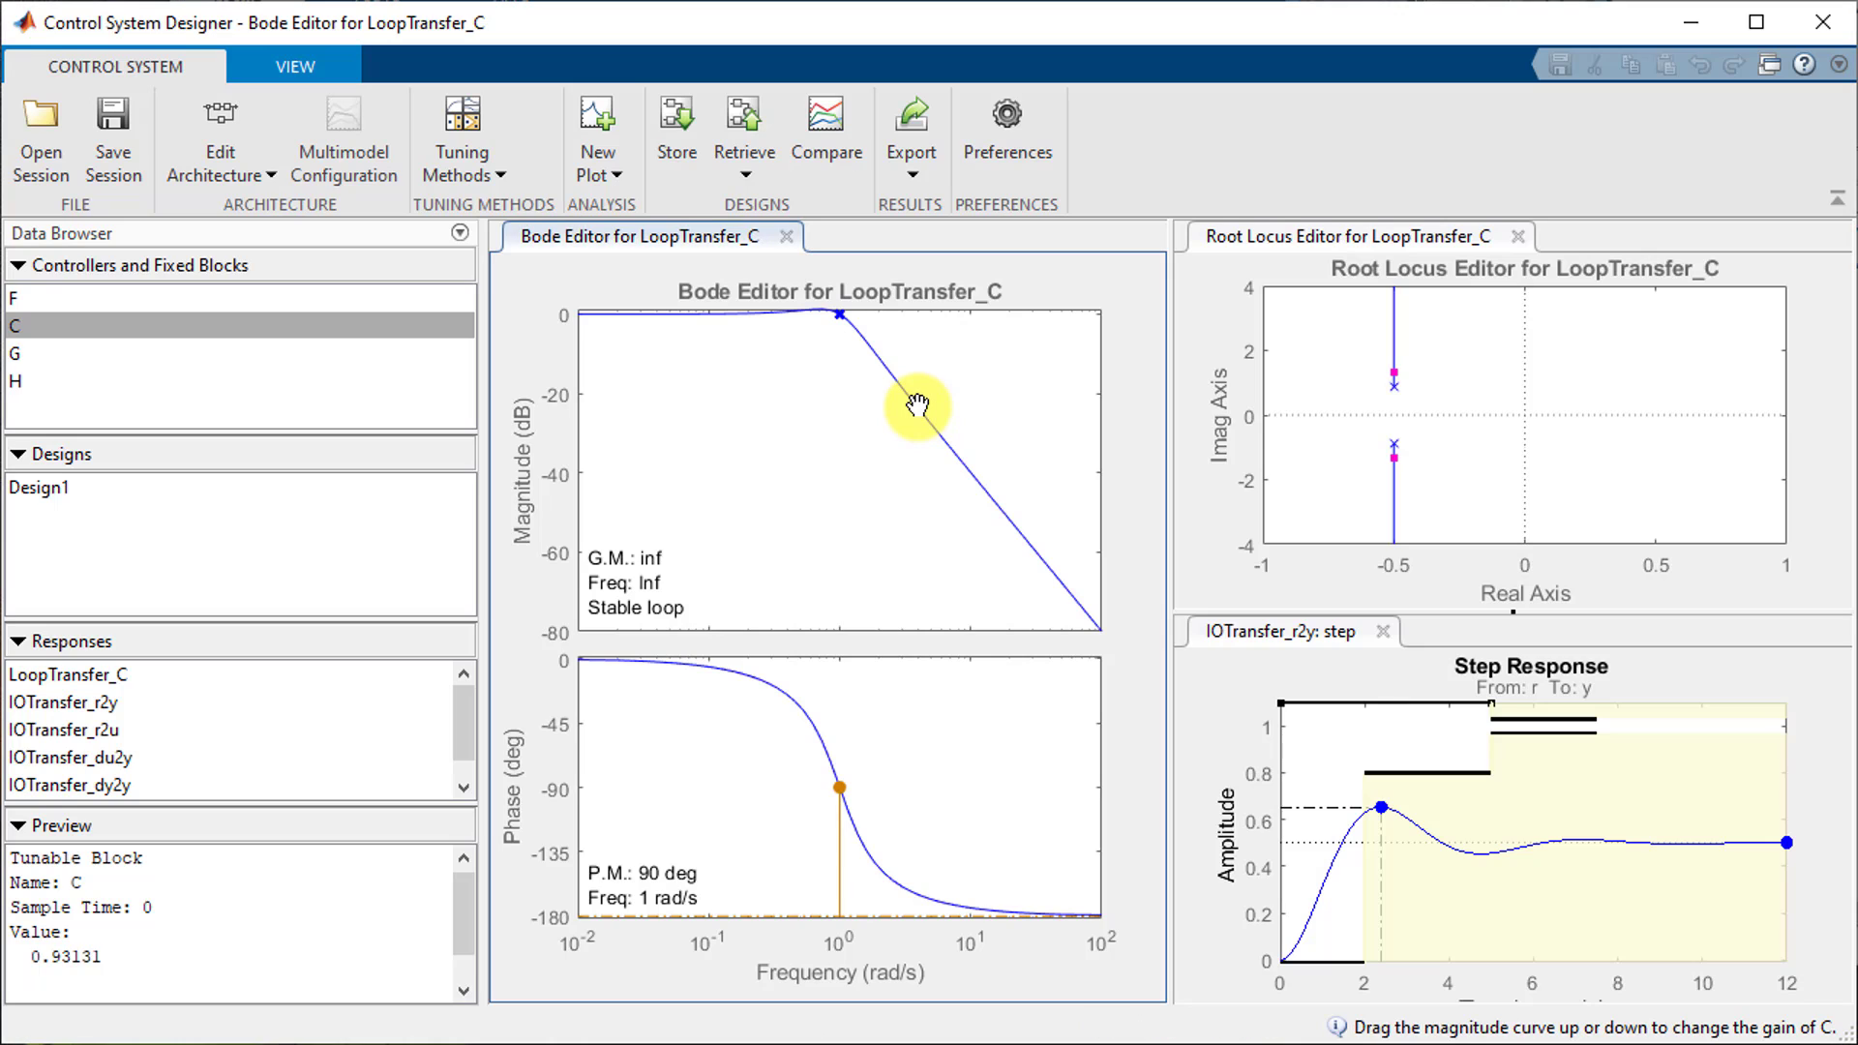
{"action": "left_click_drag", "start_coordinate": [920, 402], "coordinate": [942, 305]}
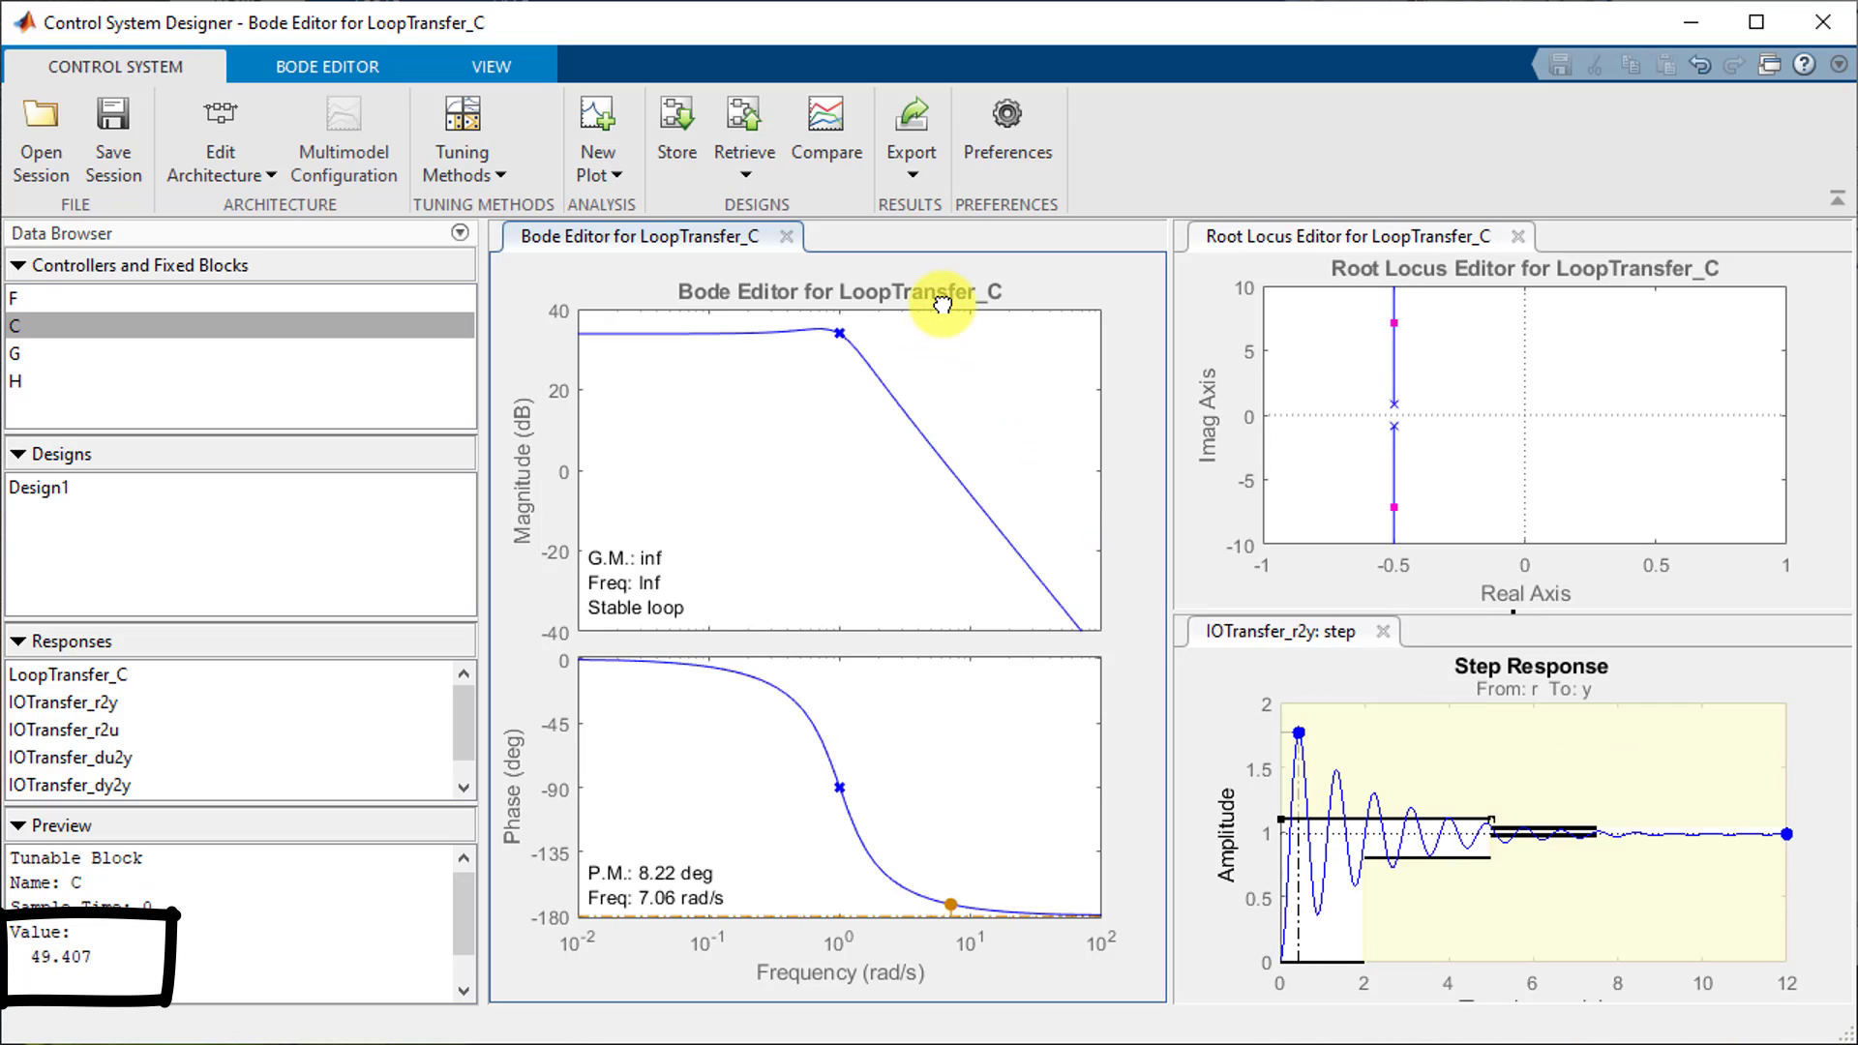
{"action": "left_click_drag", "start_coordinate": [945, 456], "coordinate": [944, 426]}
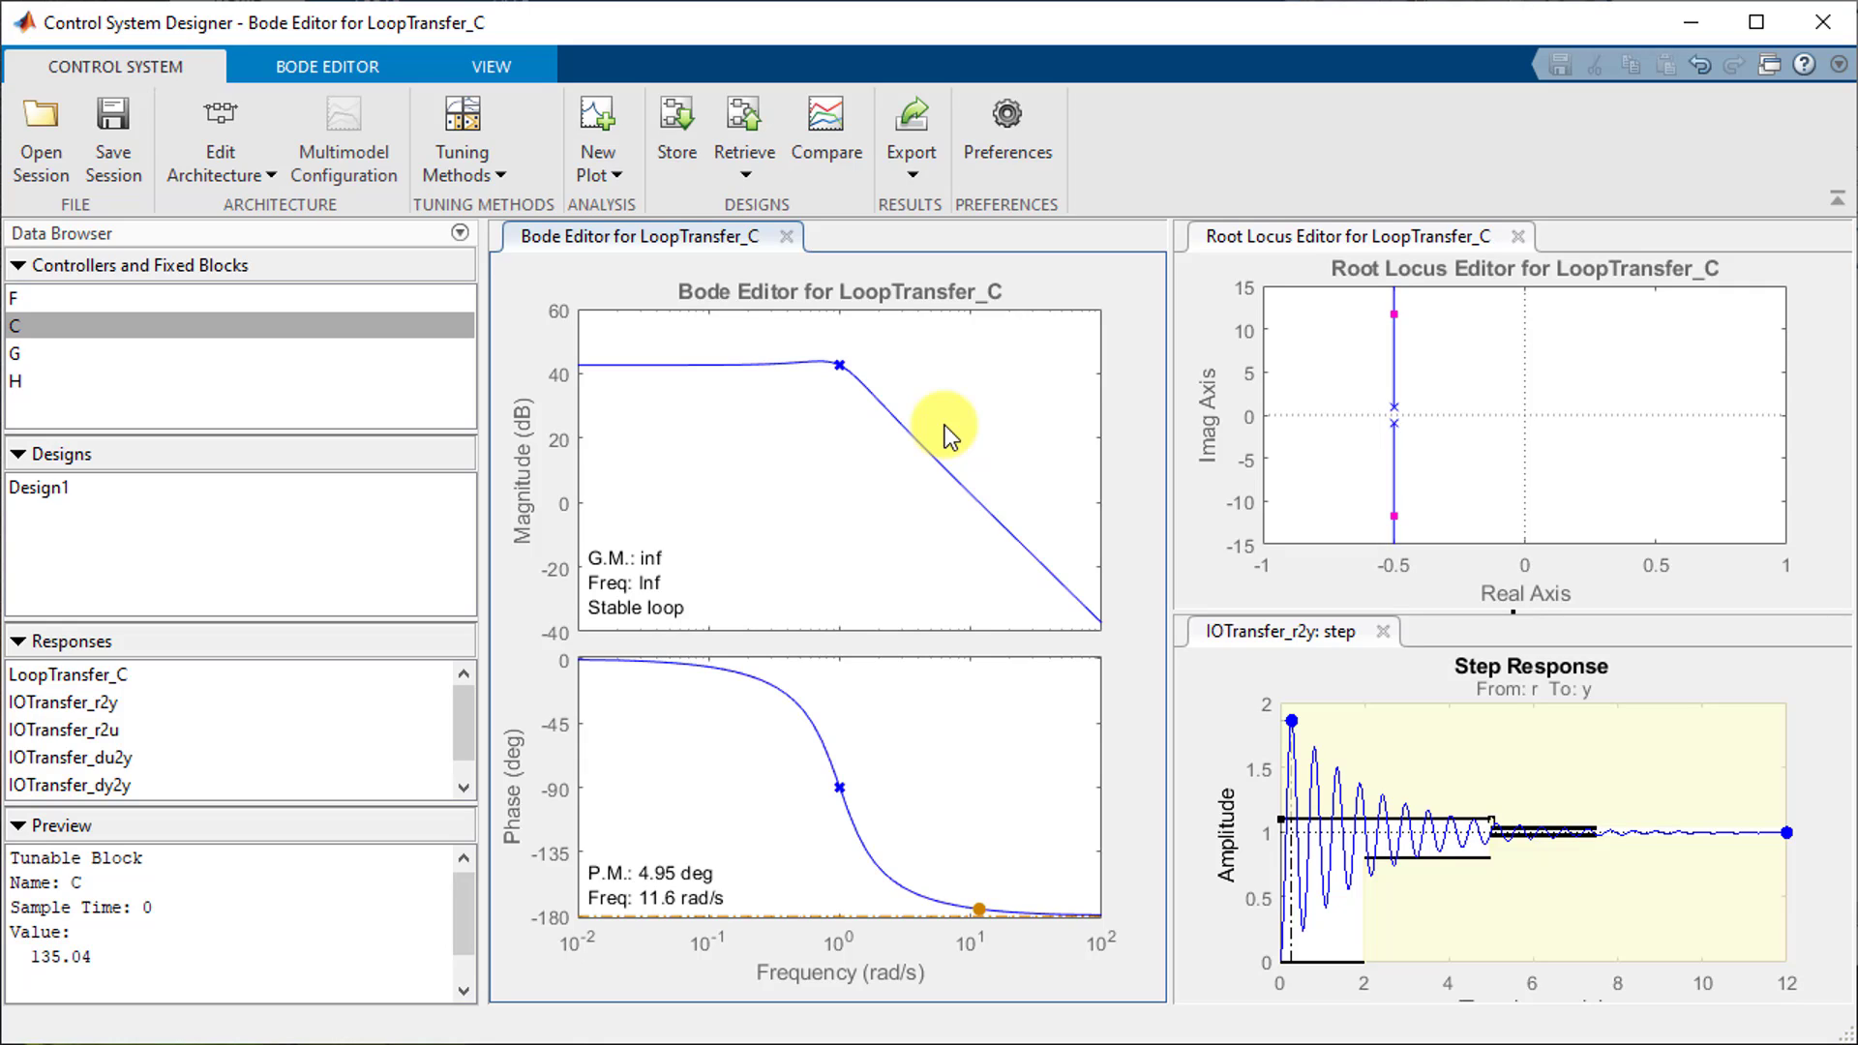
Add a real zero to C on the Bode plot near 1.5 rad/s.
{"action": "right_click", "coordinate": [945, 425]}
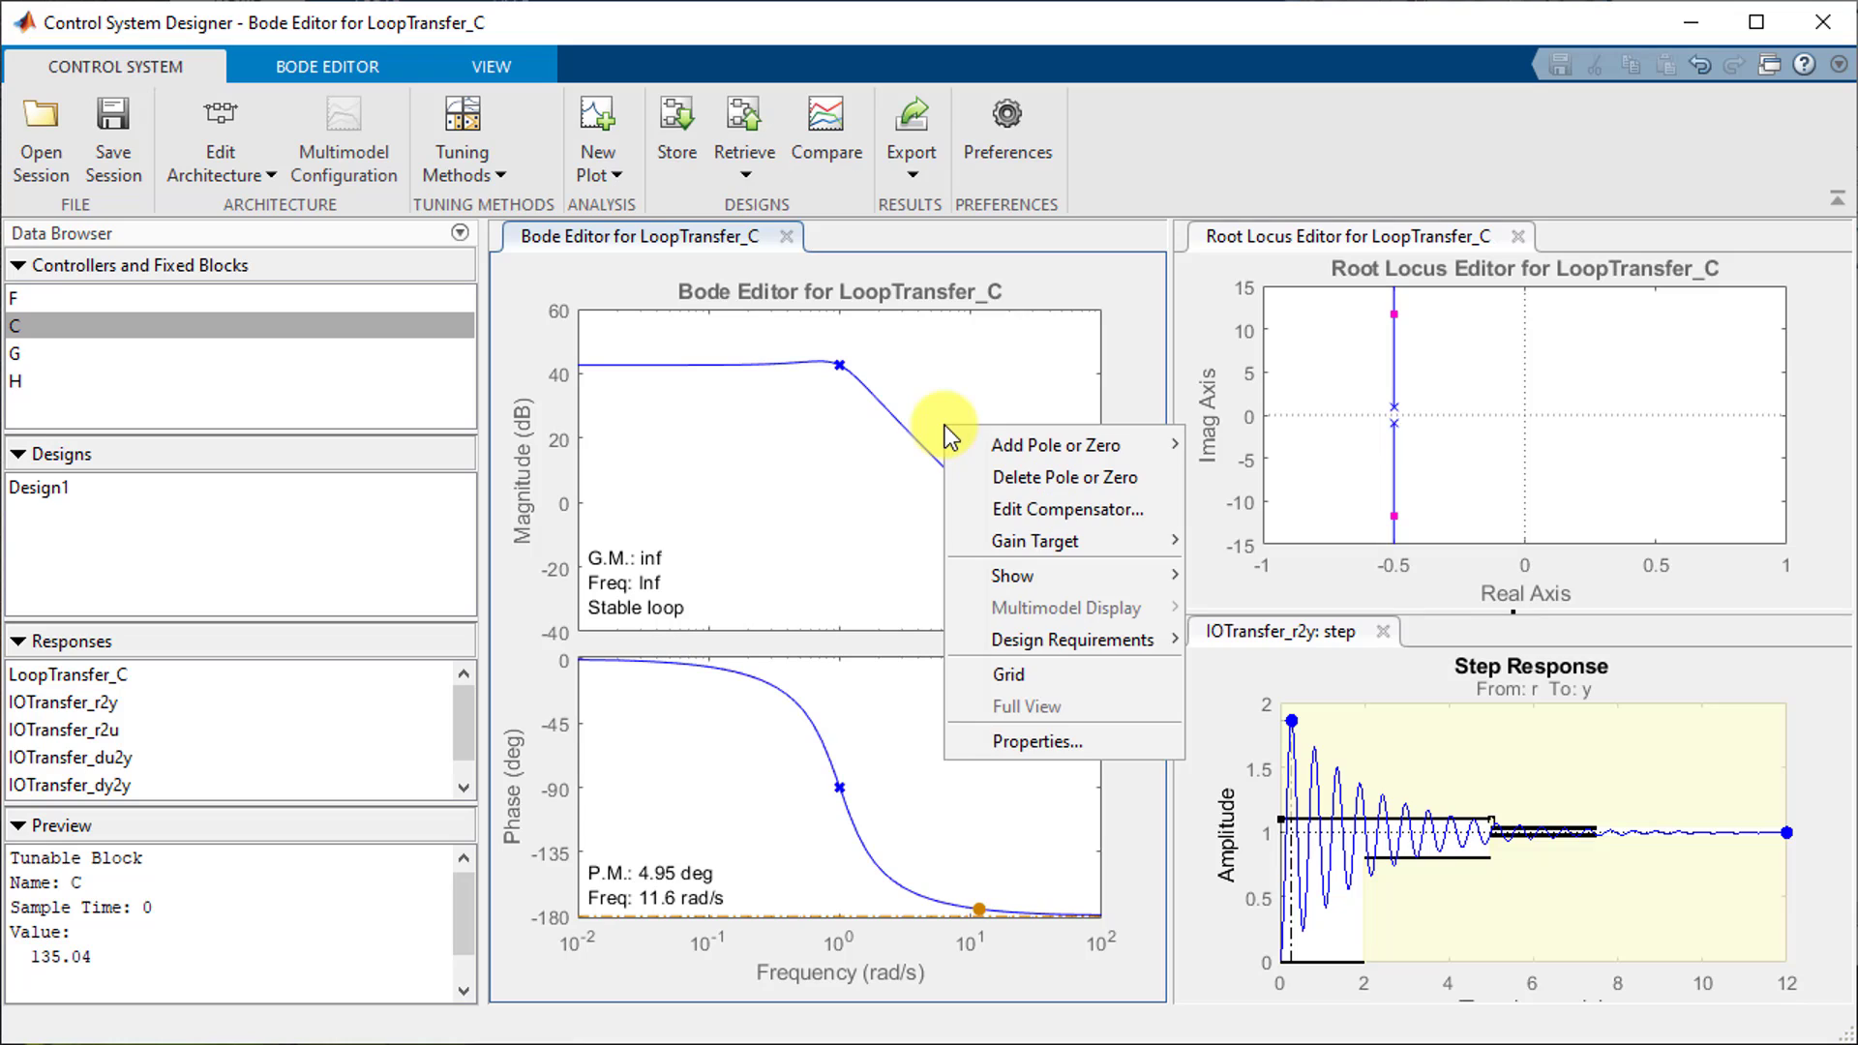
{"action": "mouse_move", "coordinate": [1037, 450]}
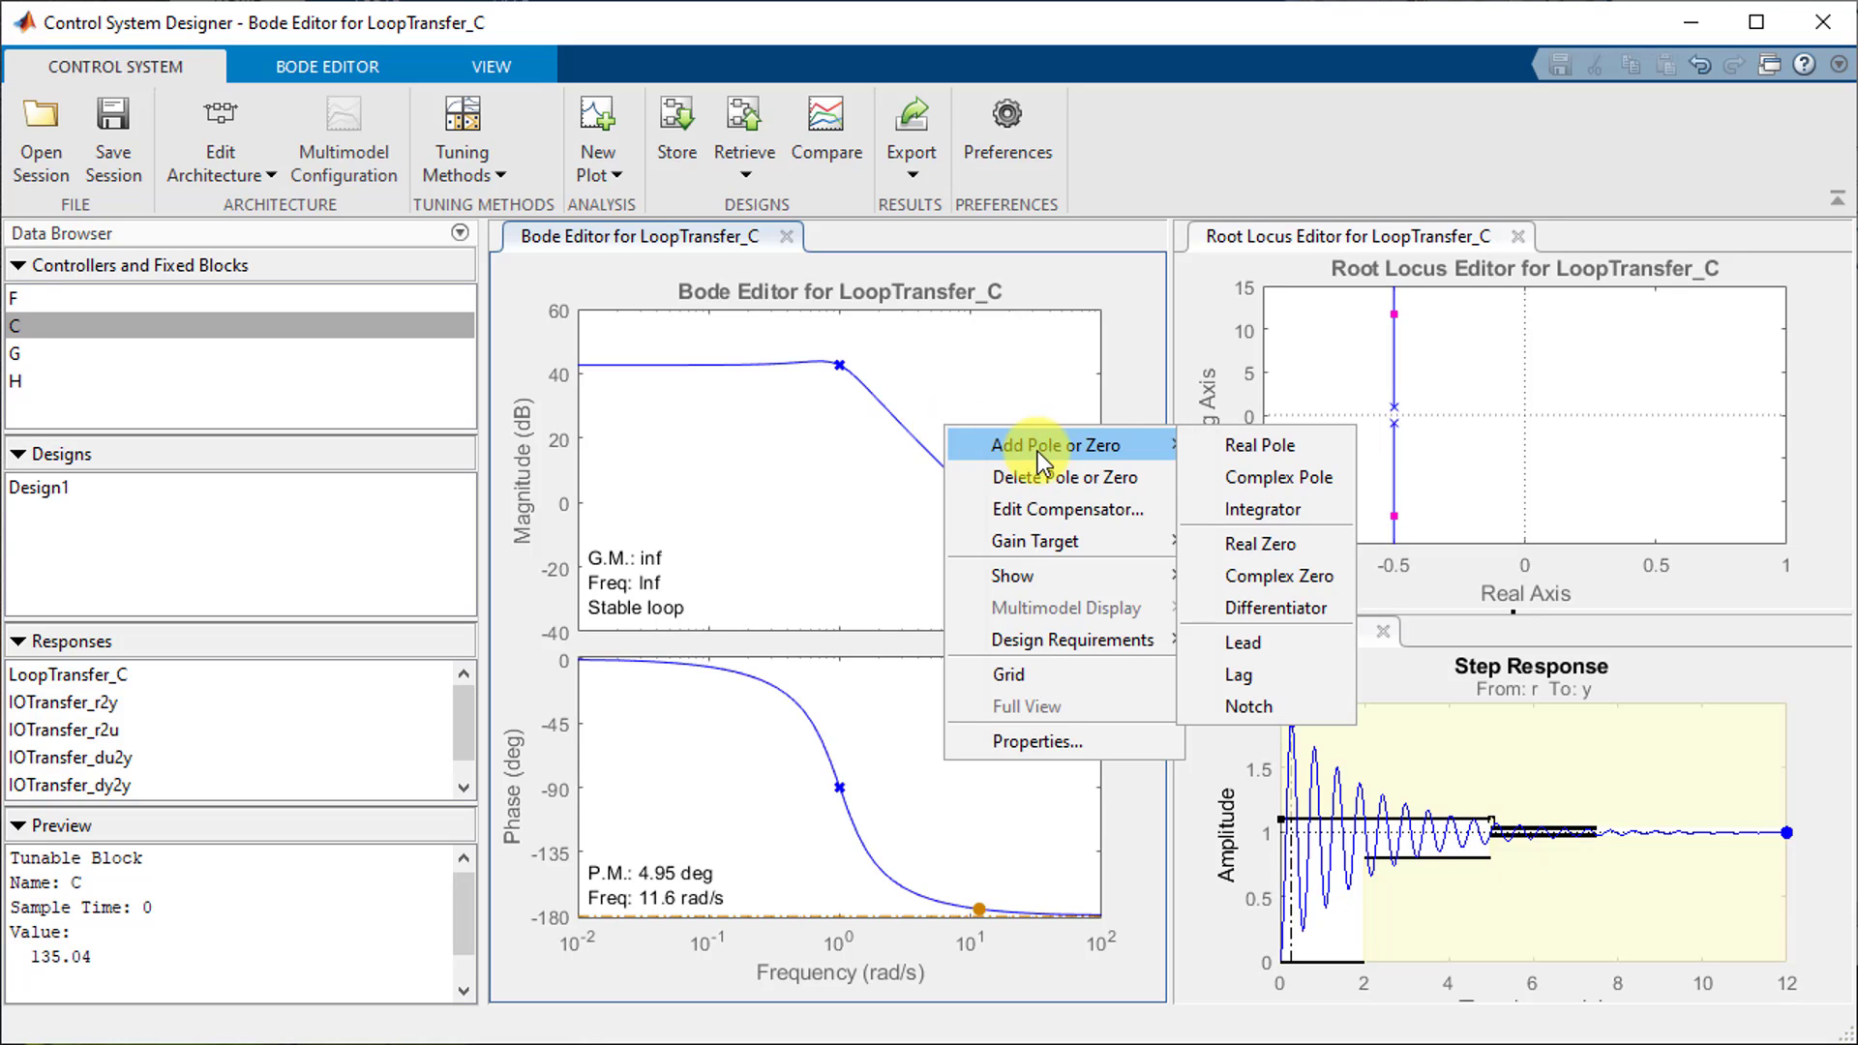
{"action": "left_click", "coordinate": [1260, 544]}
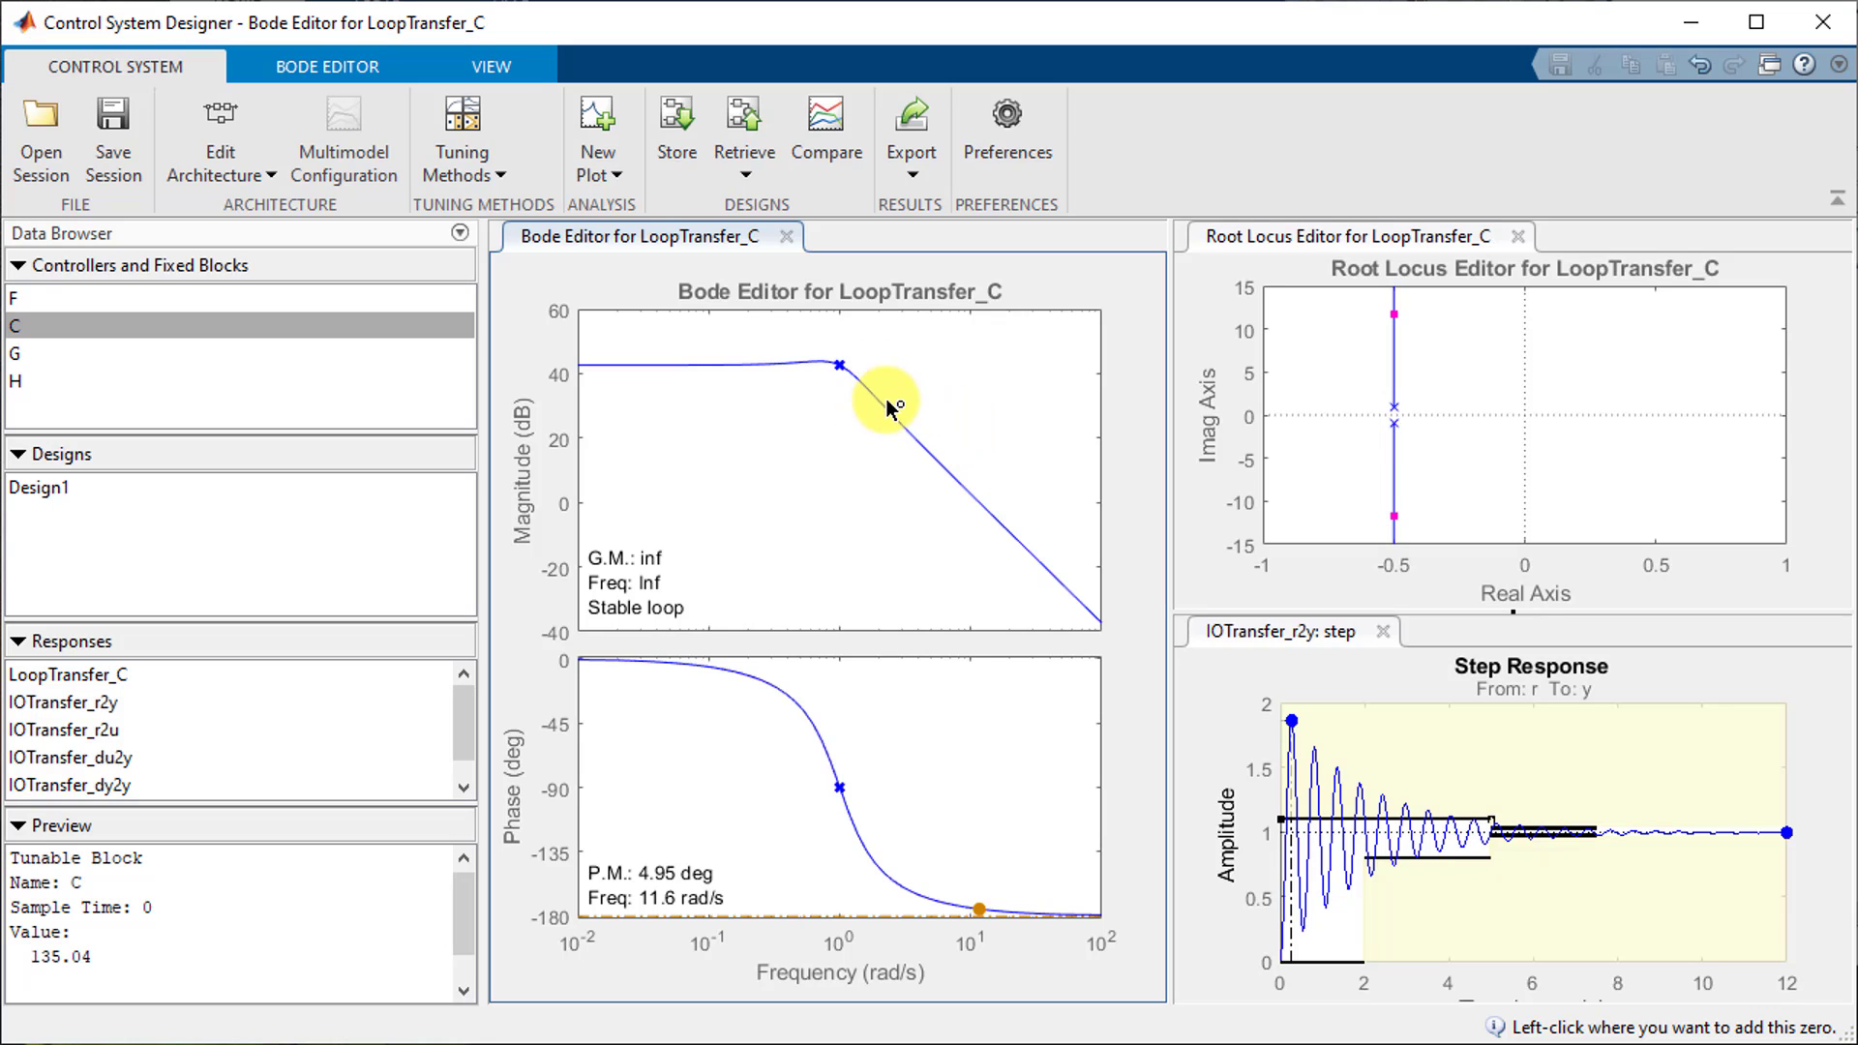
{"action": "left_click", "coordinate": [863, 381]}
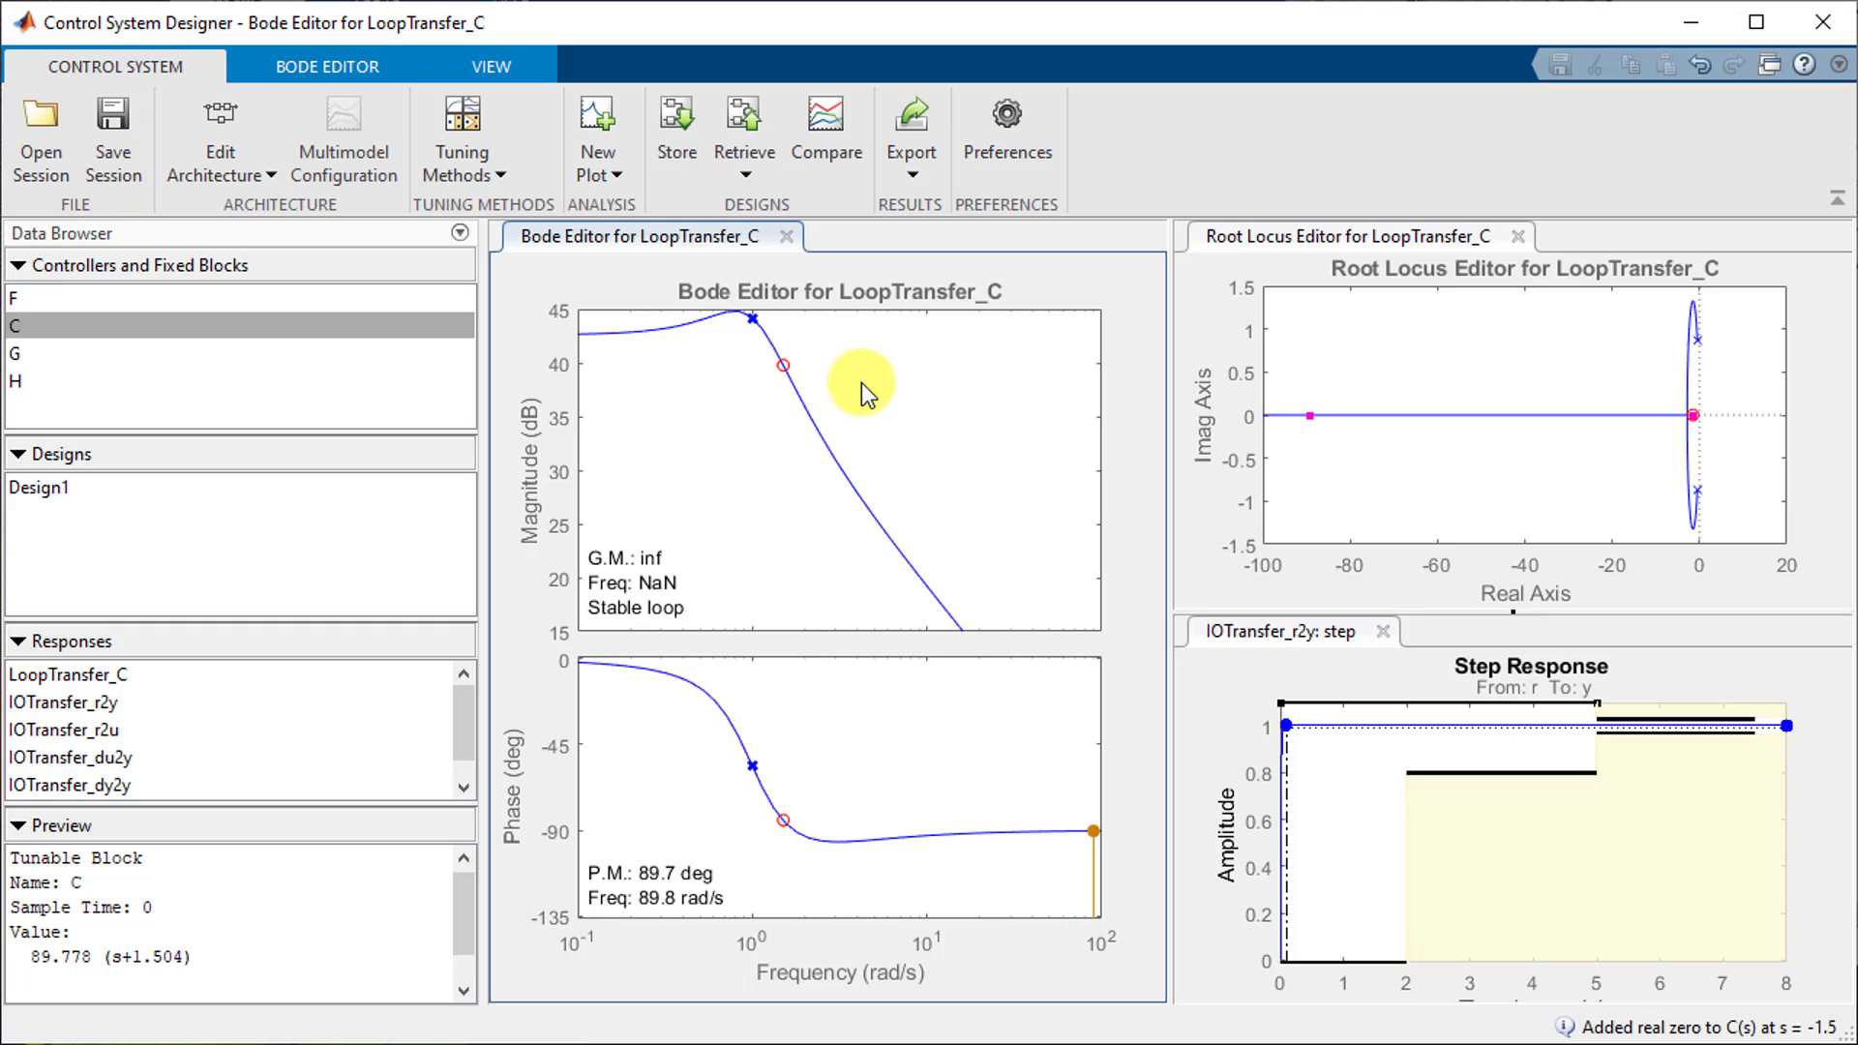
Move the zero to about s = -1 and raise C's gain to 48.46.
{"action": "left_click", "coordinate": [1688, 460]}
{"action": "mouse_move", "coordinate": [1687, 415]}
{"action": "left_mouse_down"}
{"action": "mouse_move", "coordinate": [1580, 419]}
{"action": "mouse_move", "coordinate": [1610, 424]}
{"action": "left_mouse_up"}
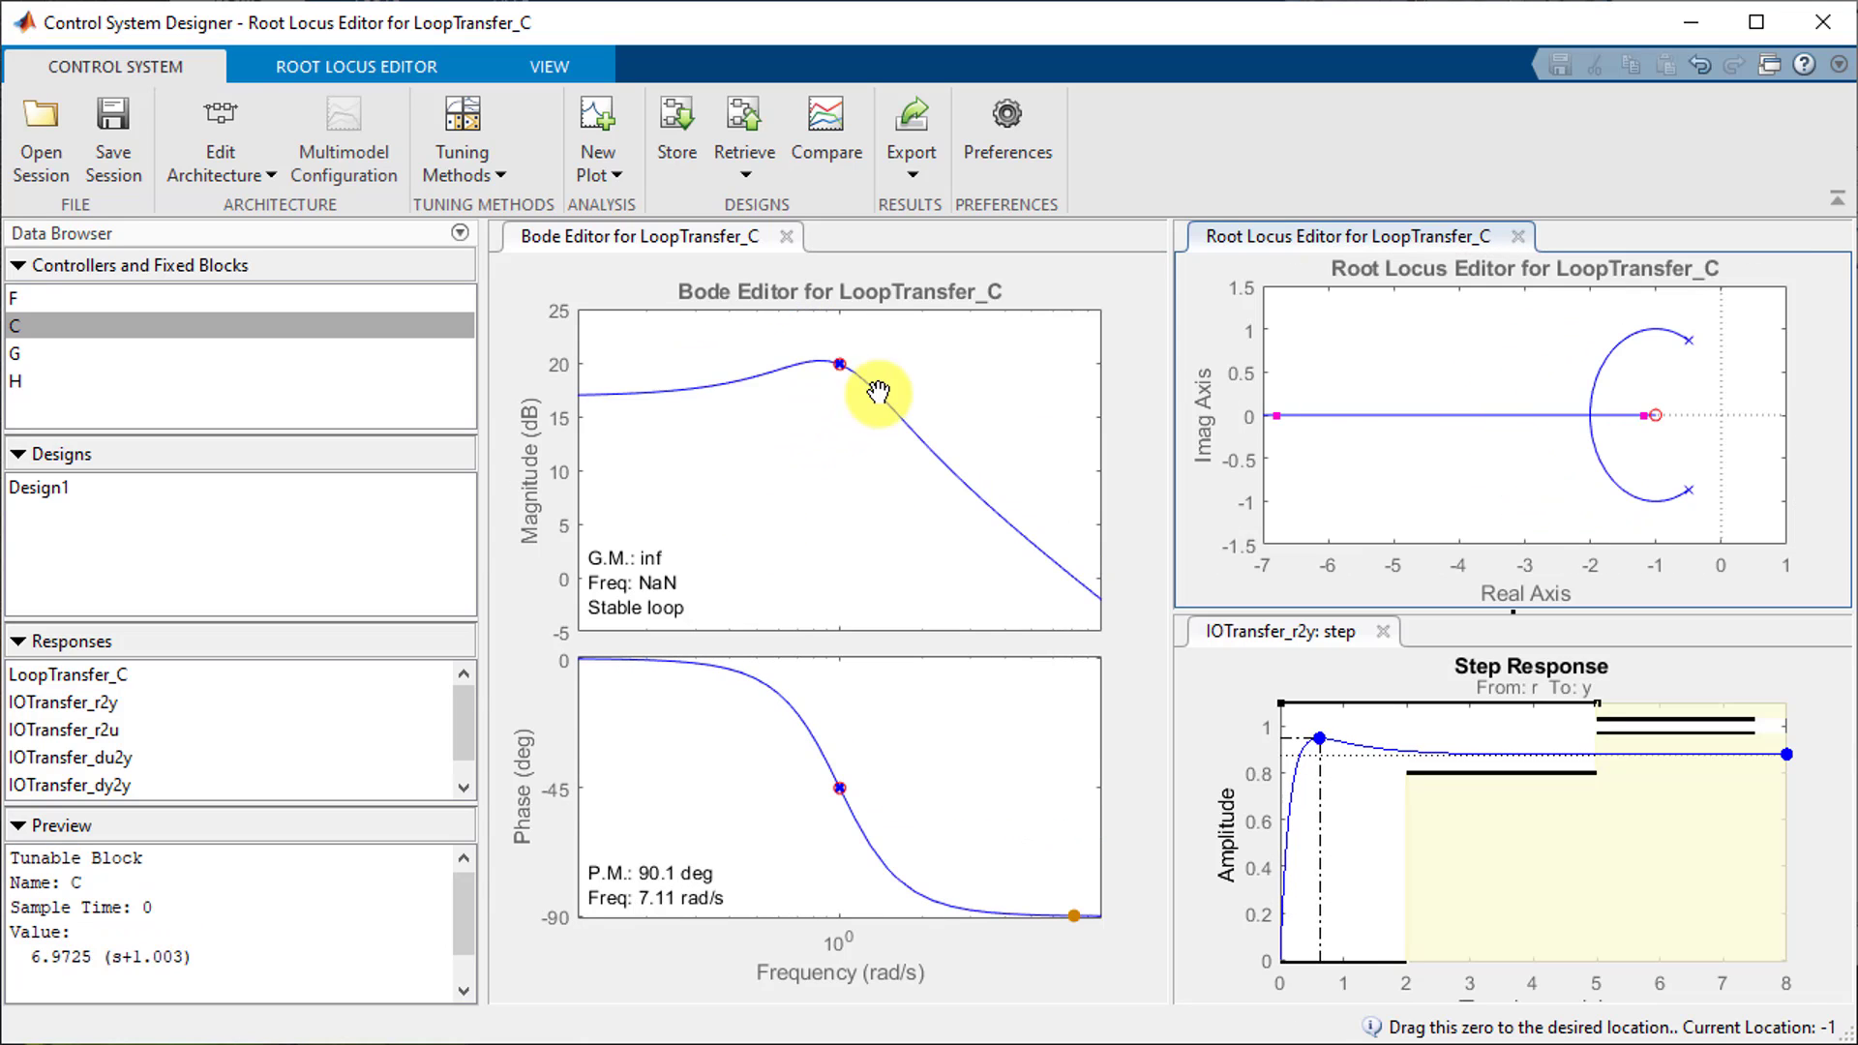
{"action": "left_click_drag", "start_coordinate": [878, 392], "coordinate": [949, 447]}
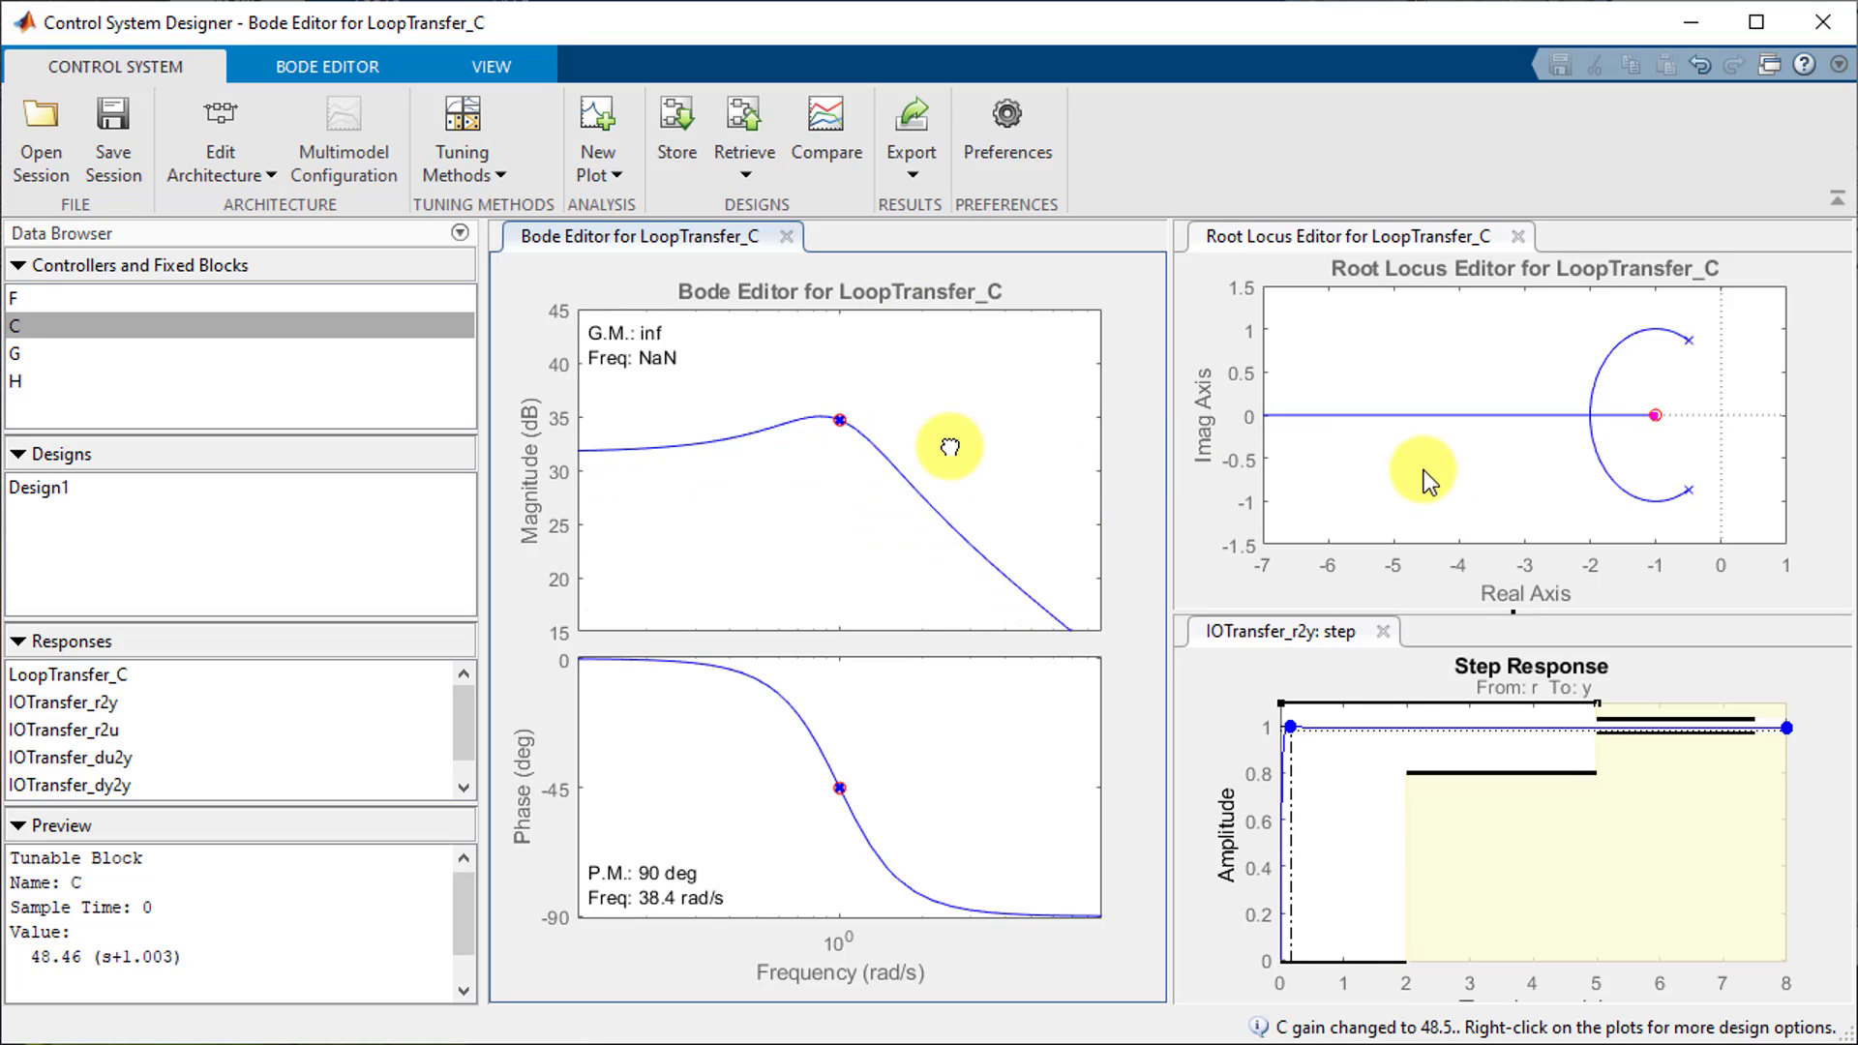
{"action": "mouse_move", "coordinate": [1788, 732]}
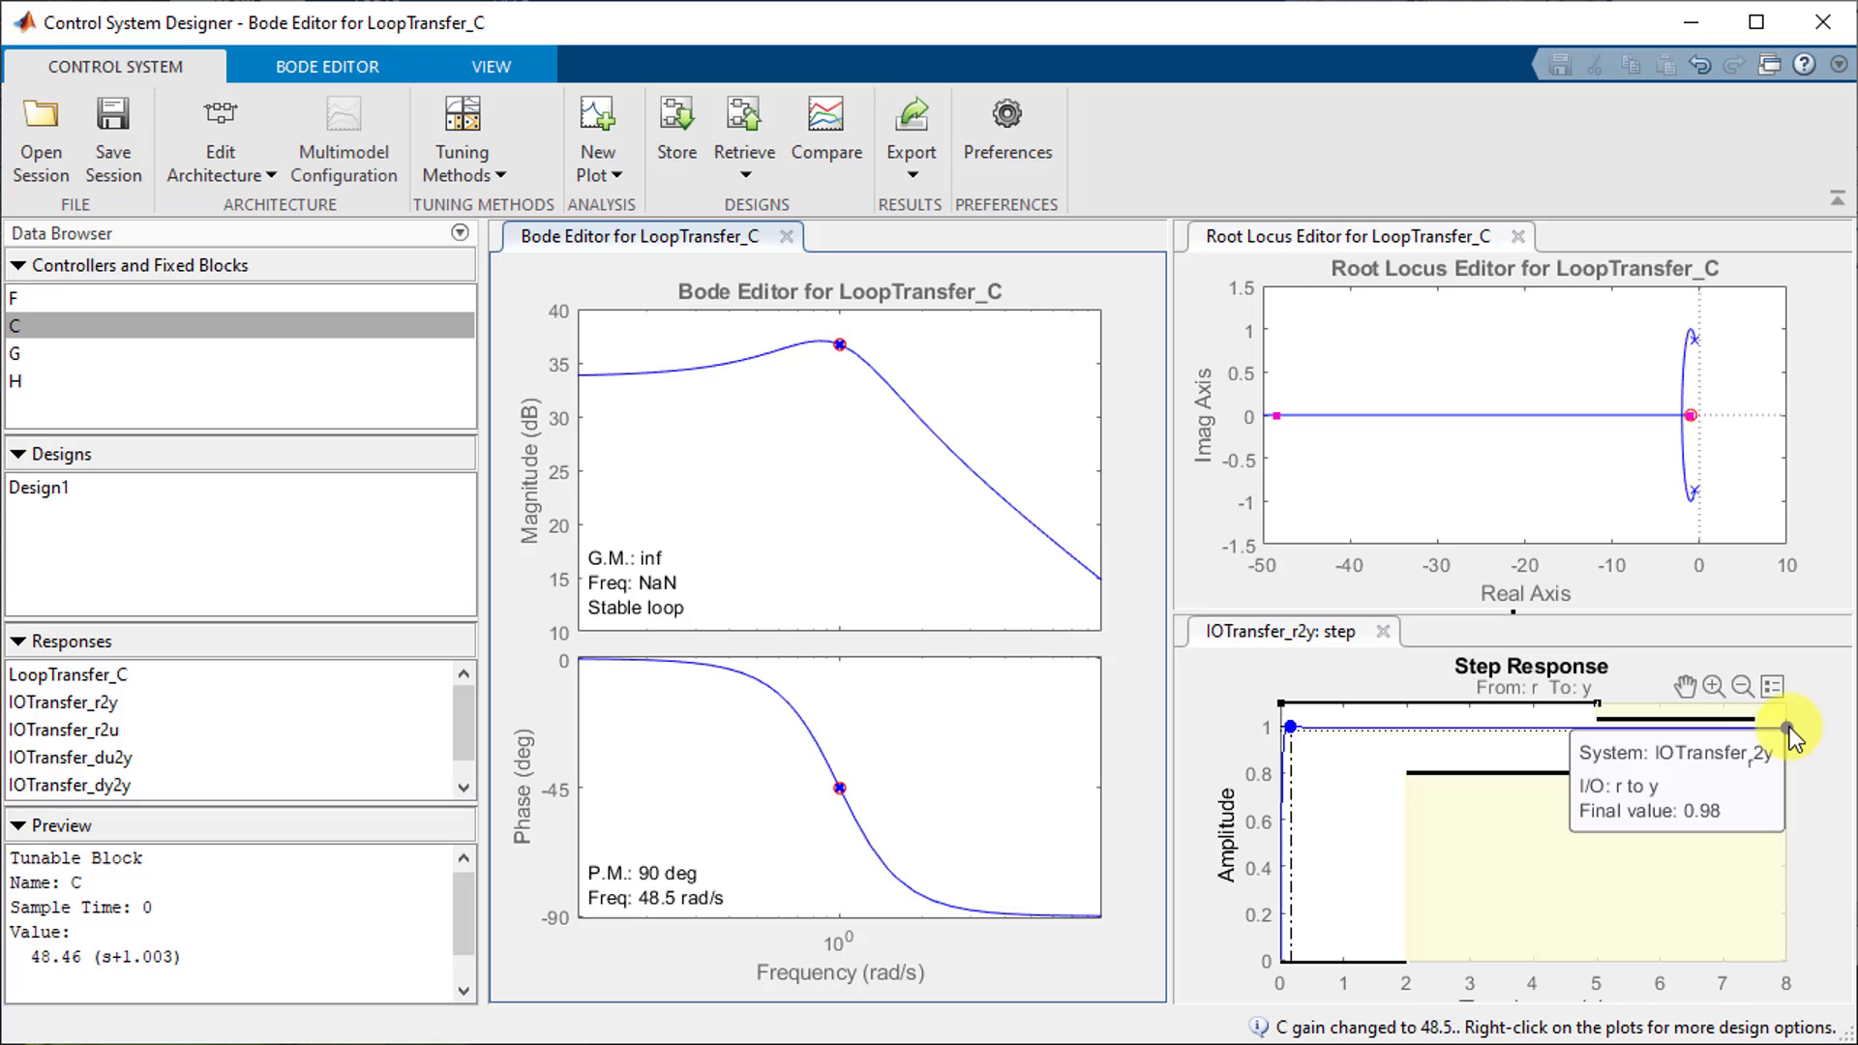
{"action": "mouse_move", "coordinate": [1290, 726]}
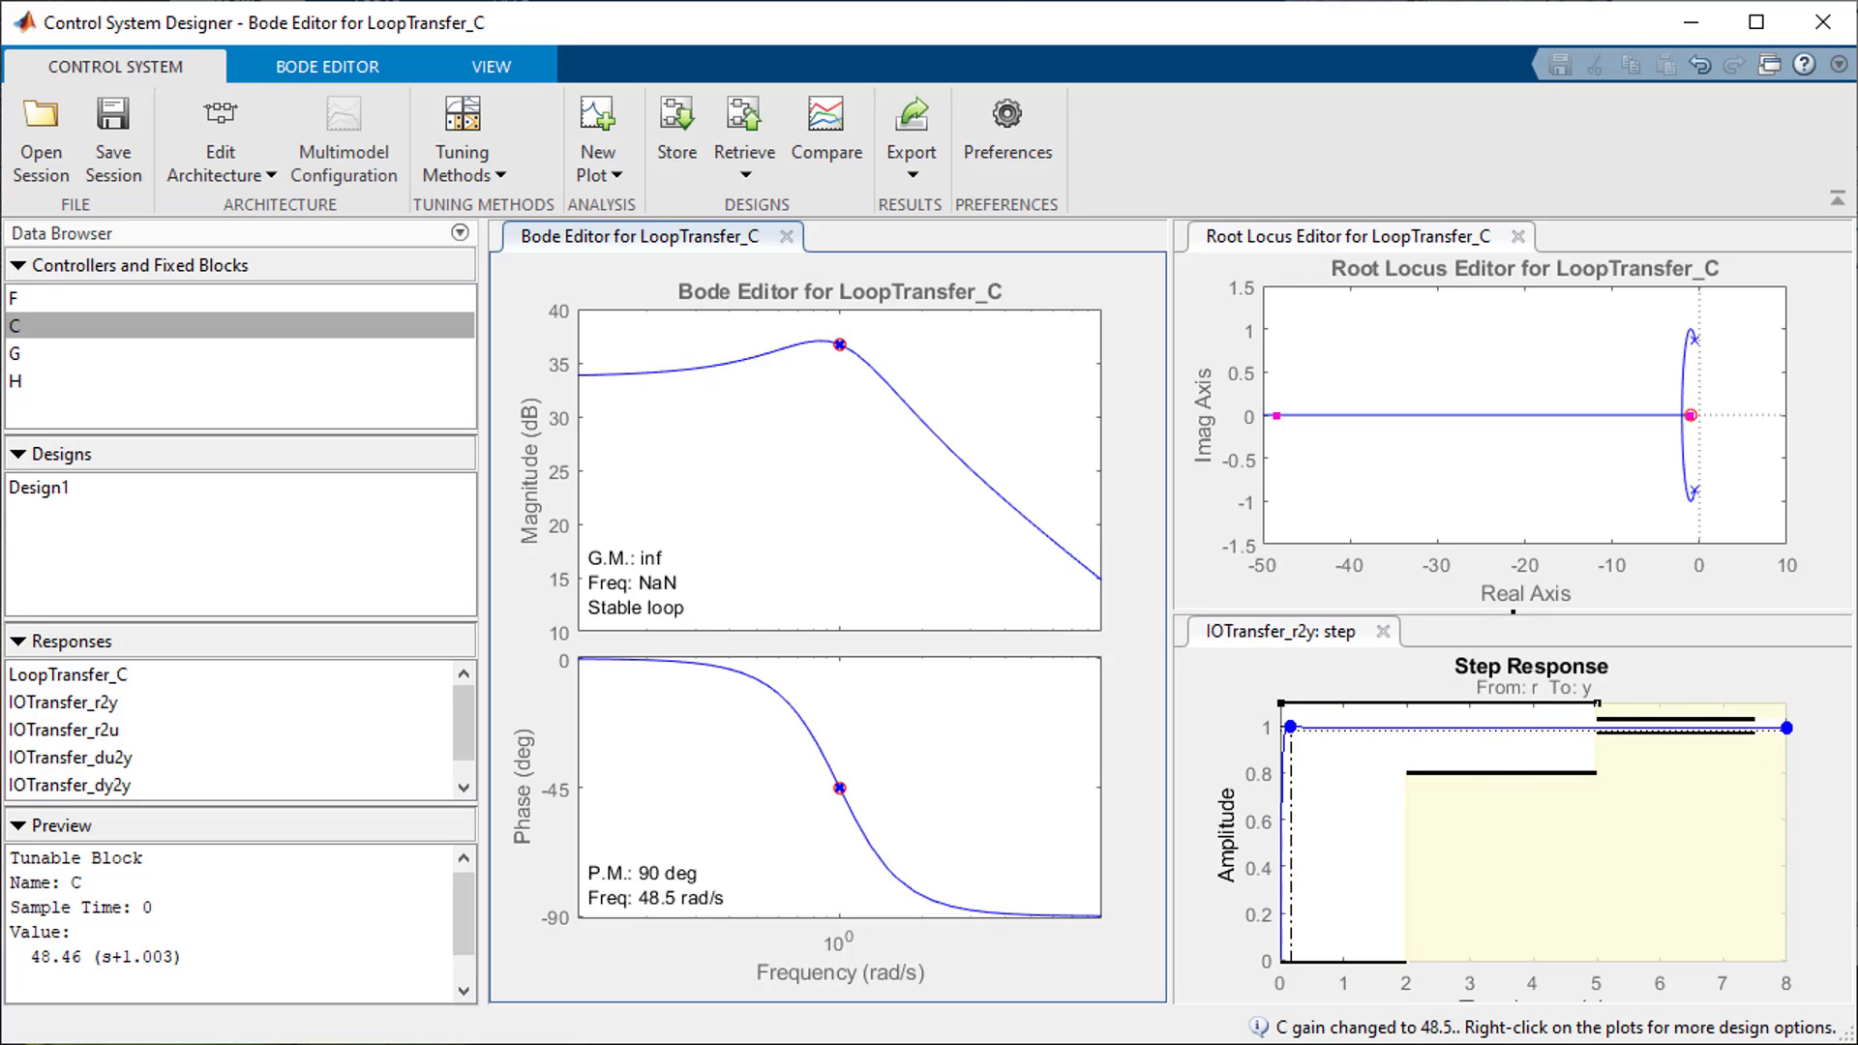
Overlay Design1's step response on the current step plot for comparison.
{"action": "left_click", "coordinate": [1644, 716]}
{"action": "left_click", "coordinate": [822, 135]}
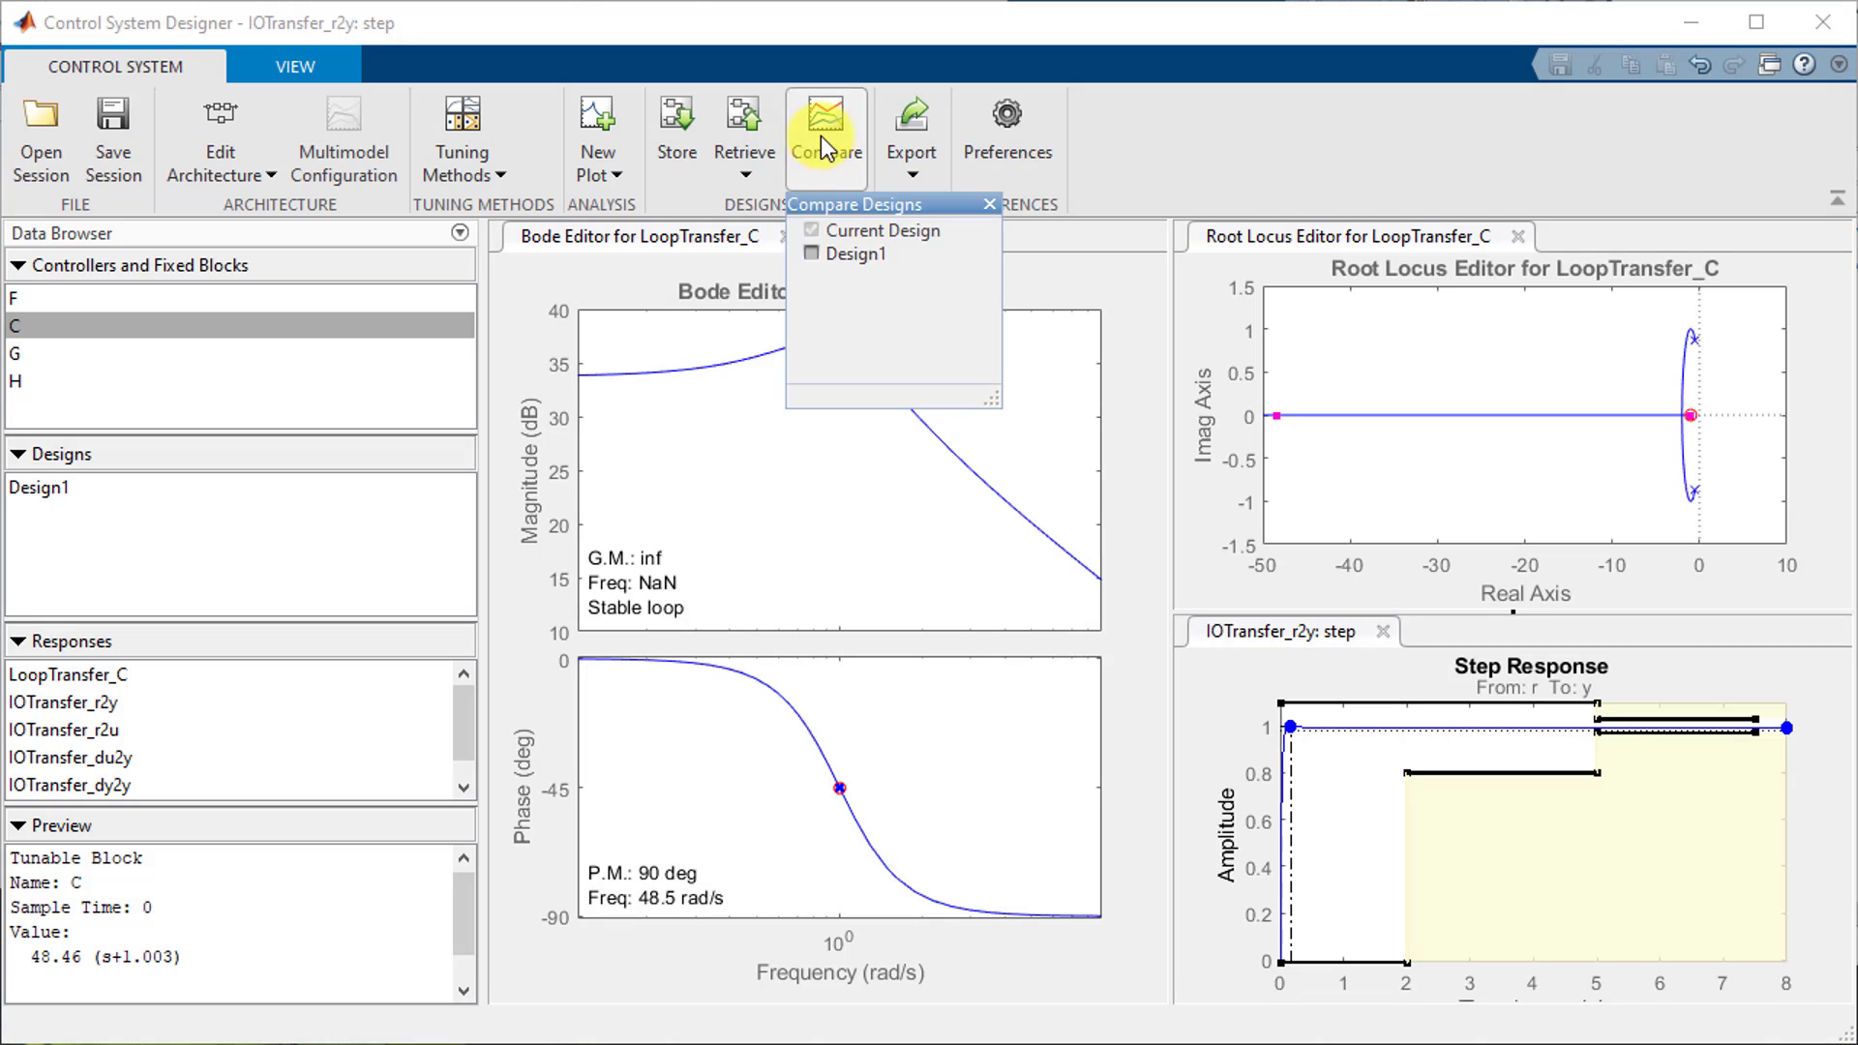
{"action": "left_click", "coordinate": [810, 254]}
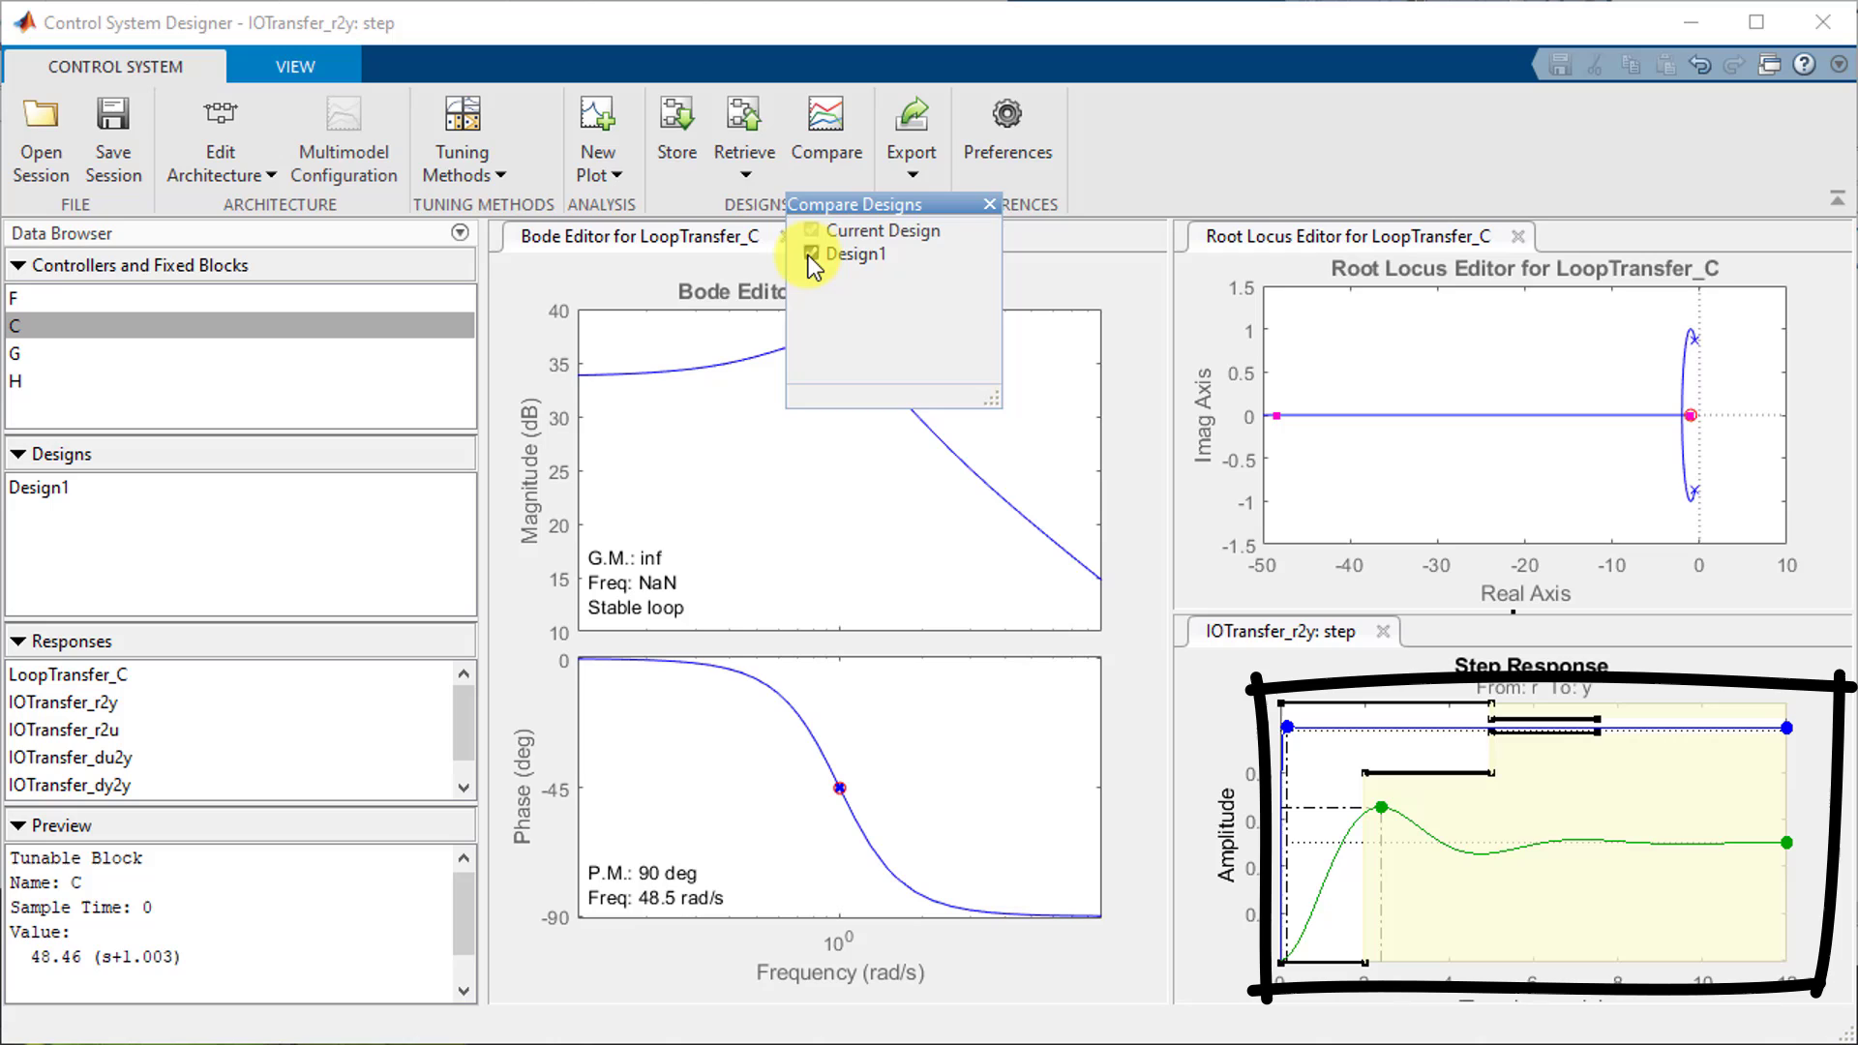
Store the current tuning as Design2 and bring up PID Tuning for compensator C.
{"action": "left_click", "coordinate": [678, 126]}
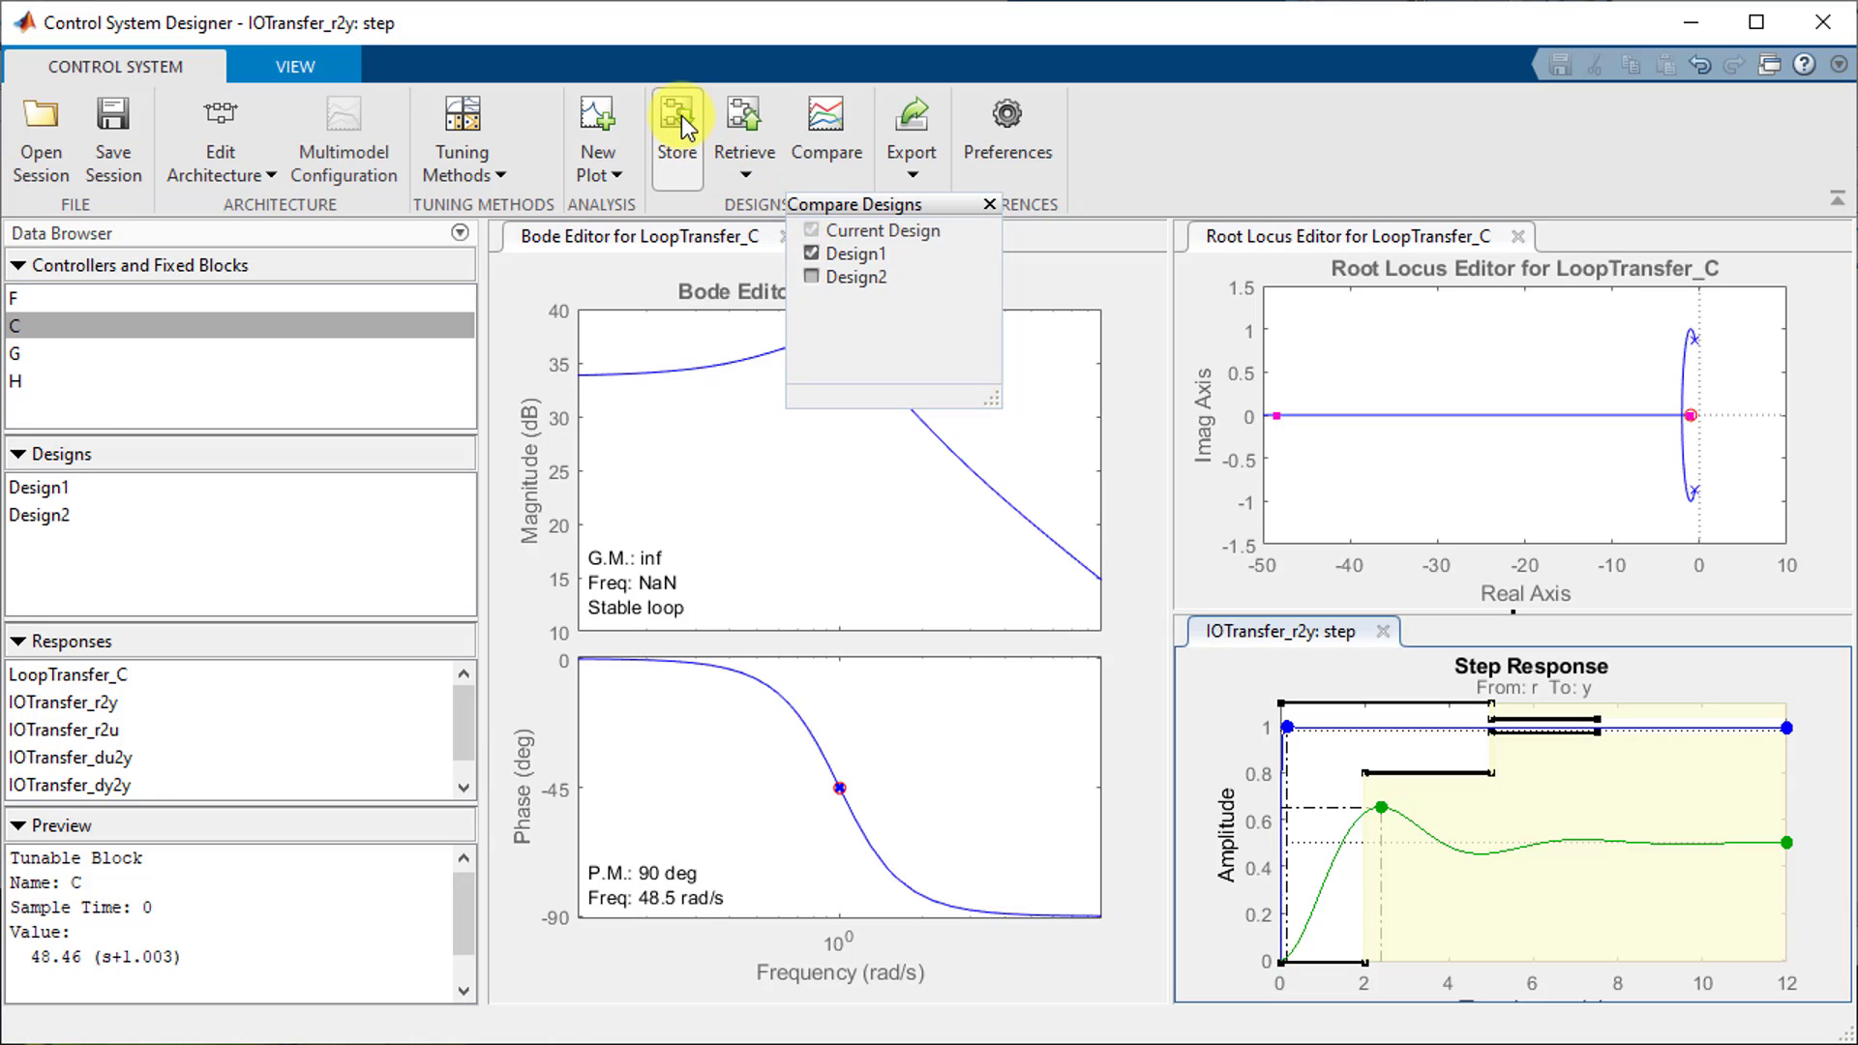
{"action": "left_click", "coordinate": [495, 154]}
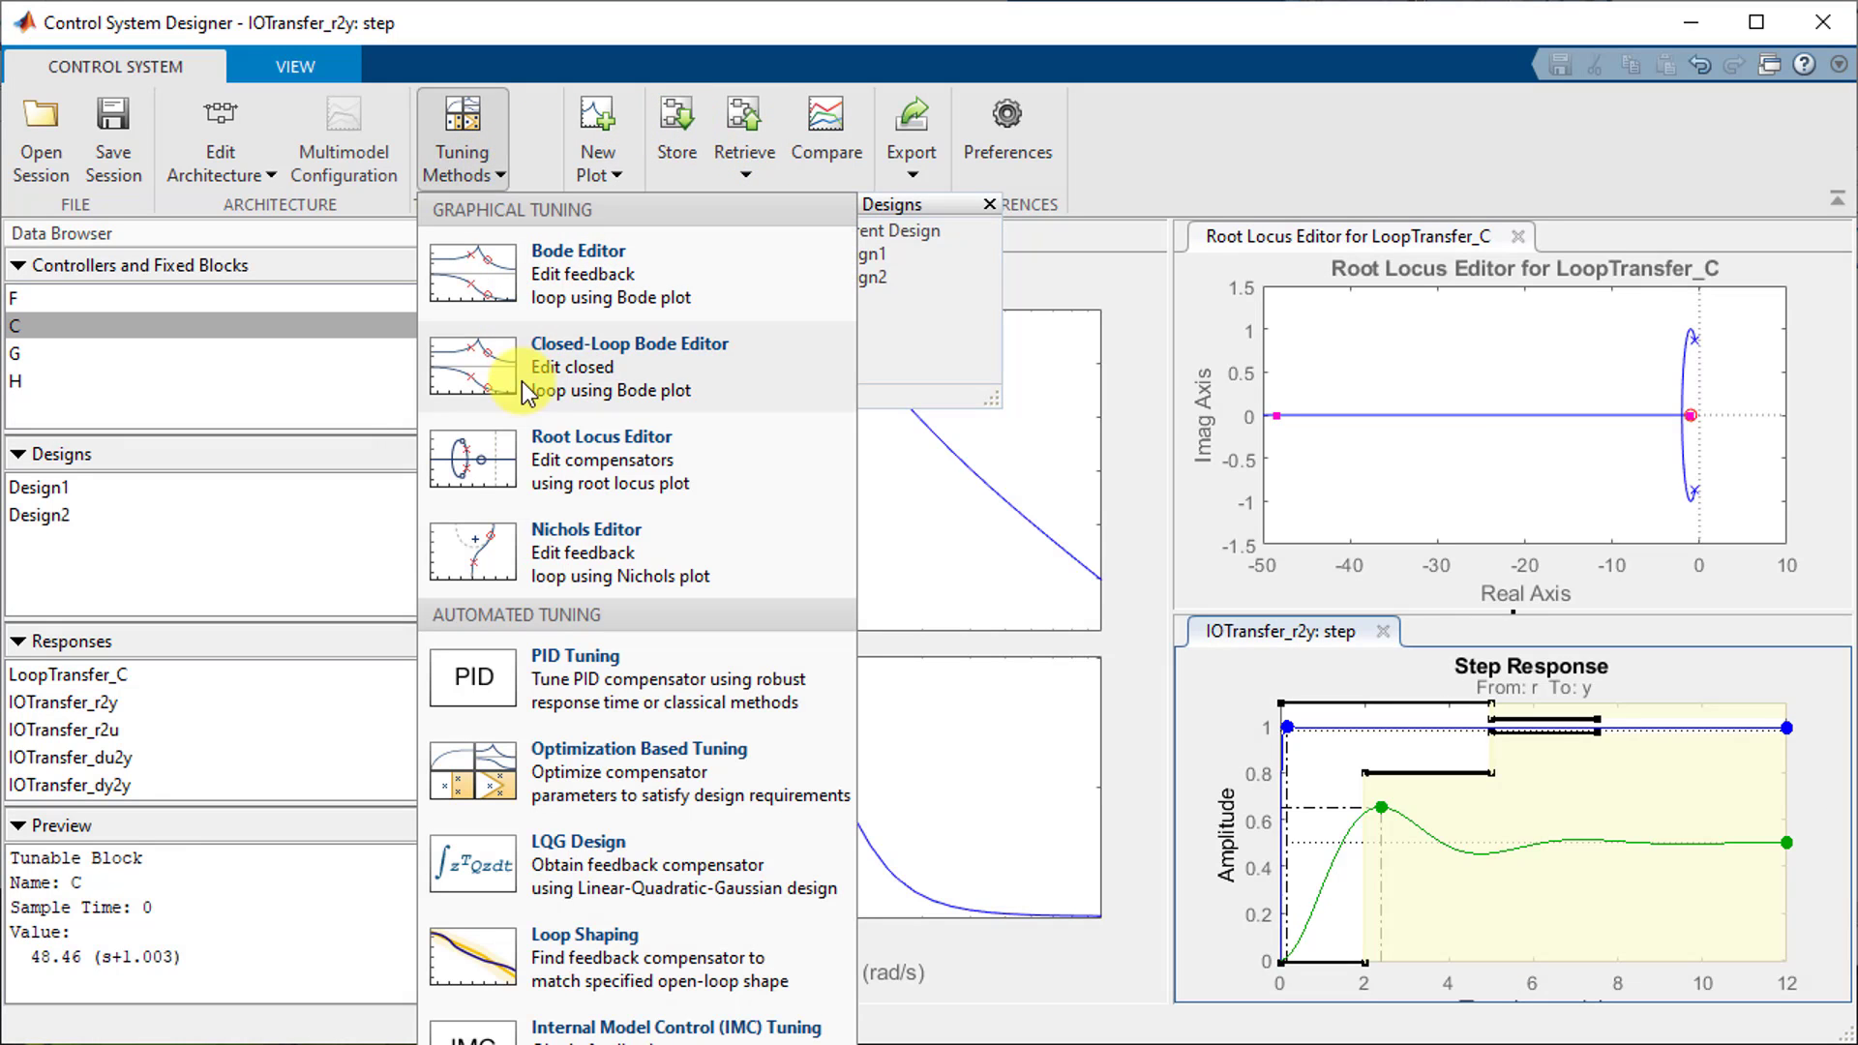
{"action": "left_click", "coordinate": [585, 687]}
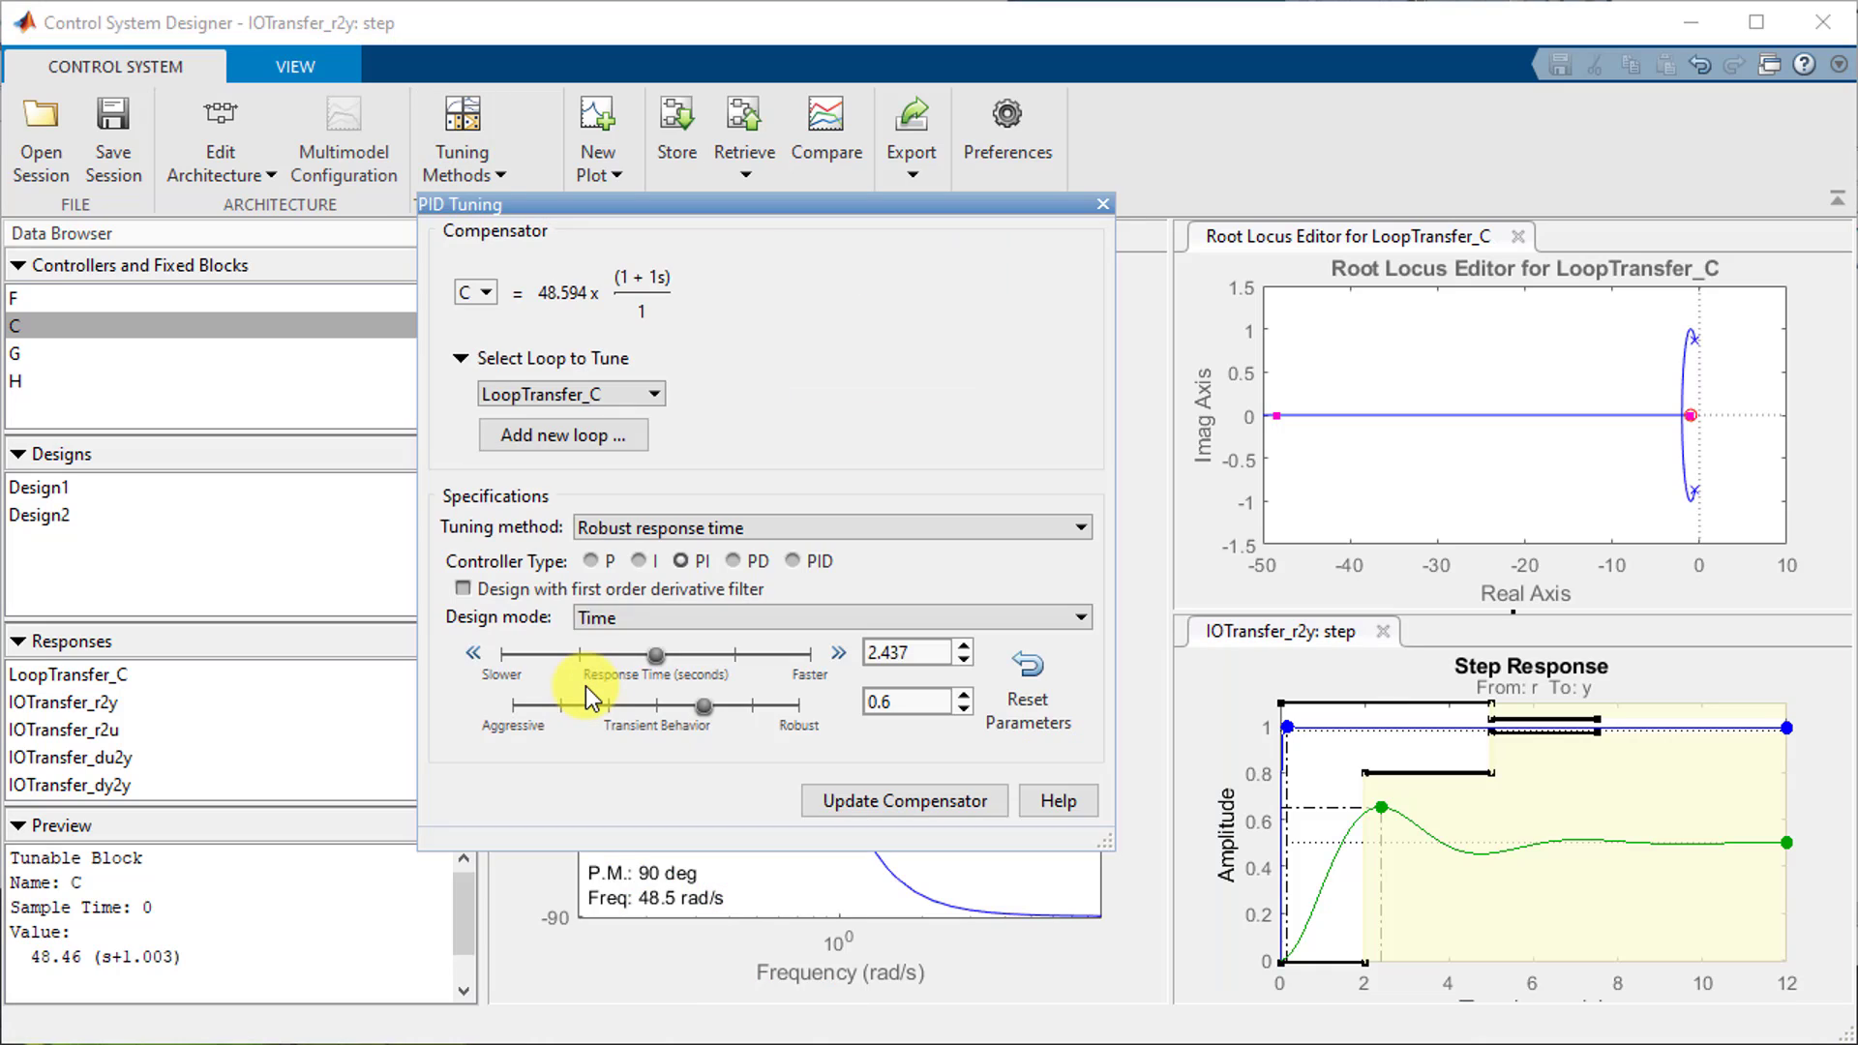